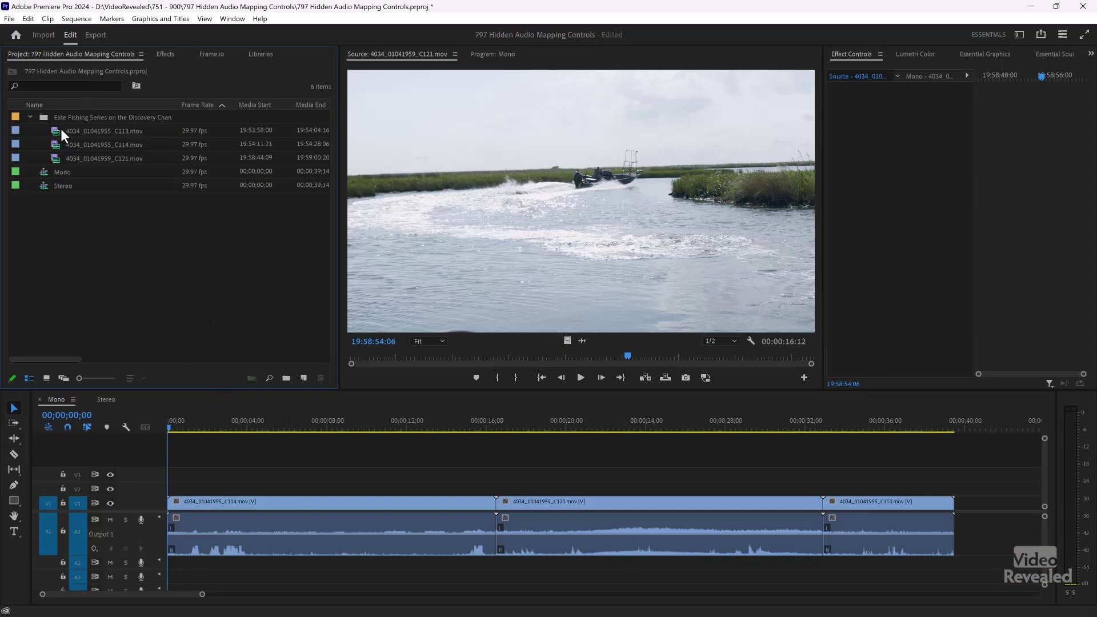
# Load clip 4034_01041955_C113.mov in the Source Monitor and switch to its audio-only waveform view
pyautogui.click(73, 143)
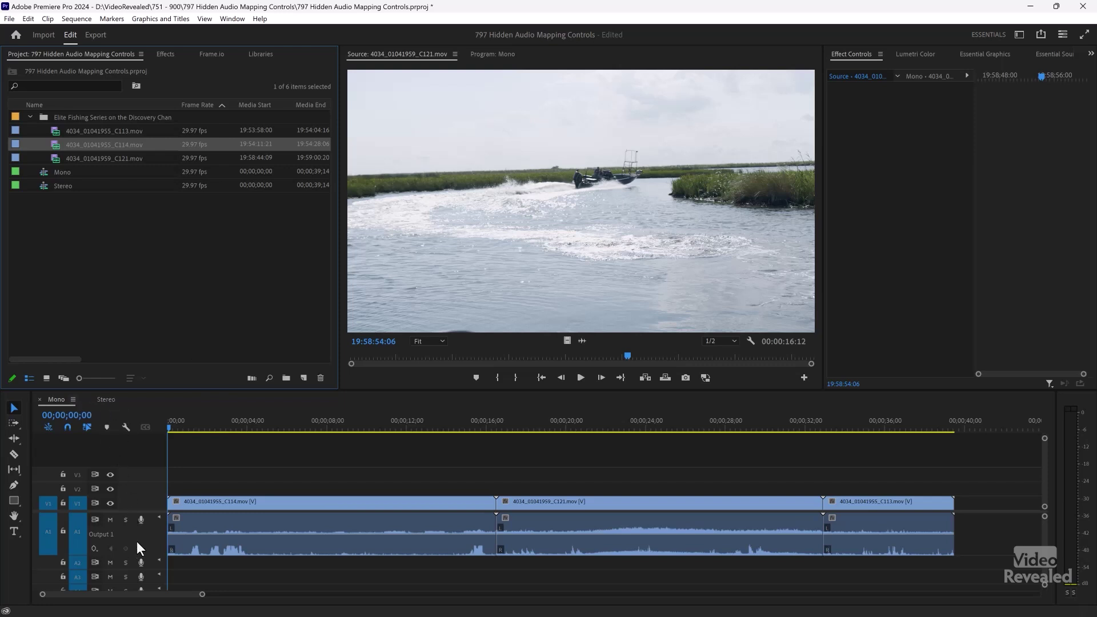
pyautogui.click(103, 399)
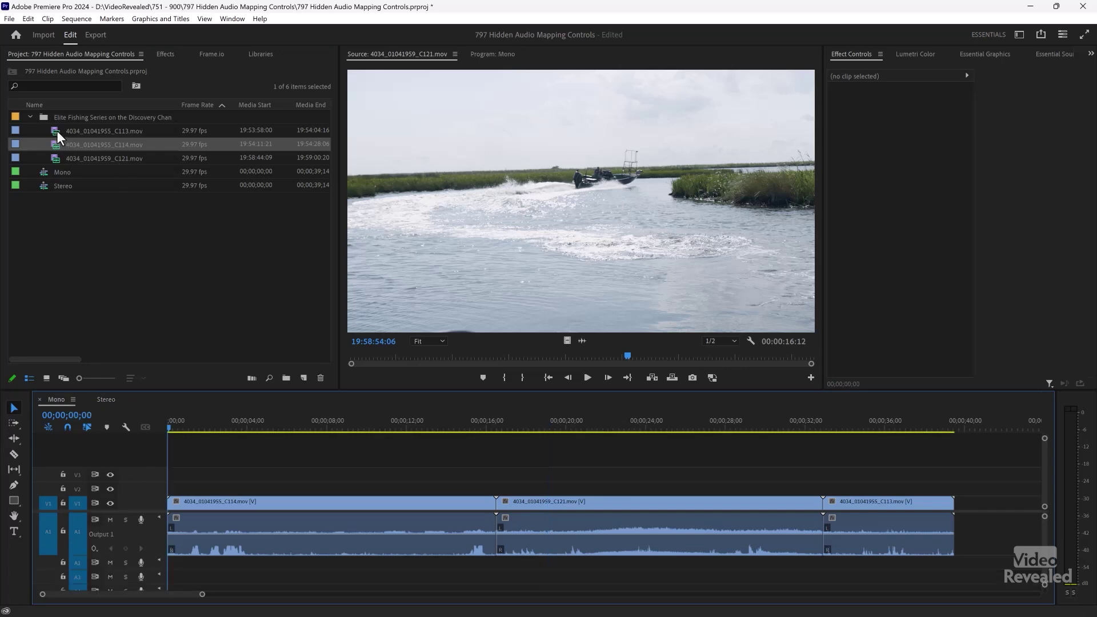
pyautogui.moveTo(58, 134)
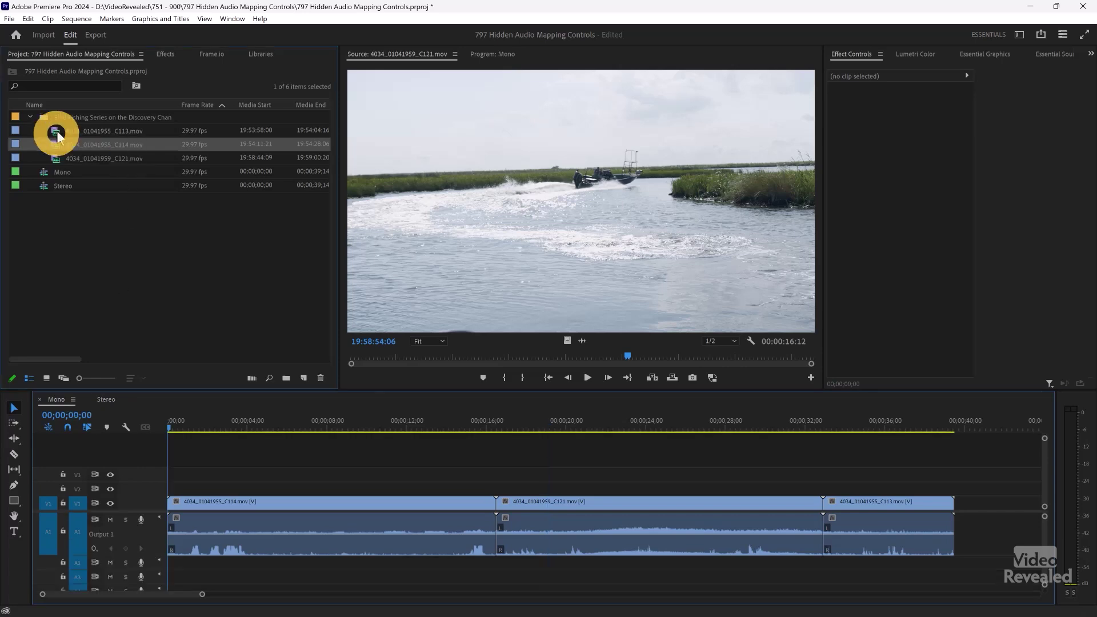
pyautogui.doubleClick(58, 135)
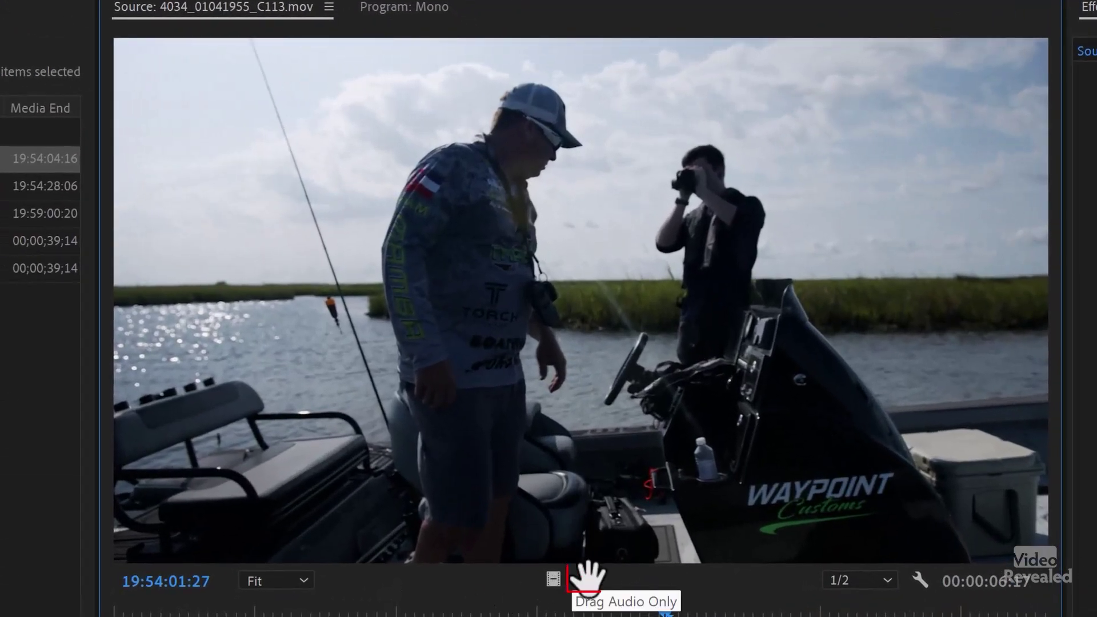
pyautogui.click(585, 579)
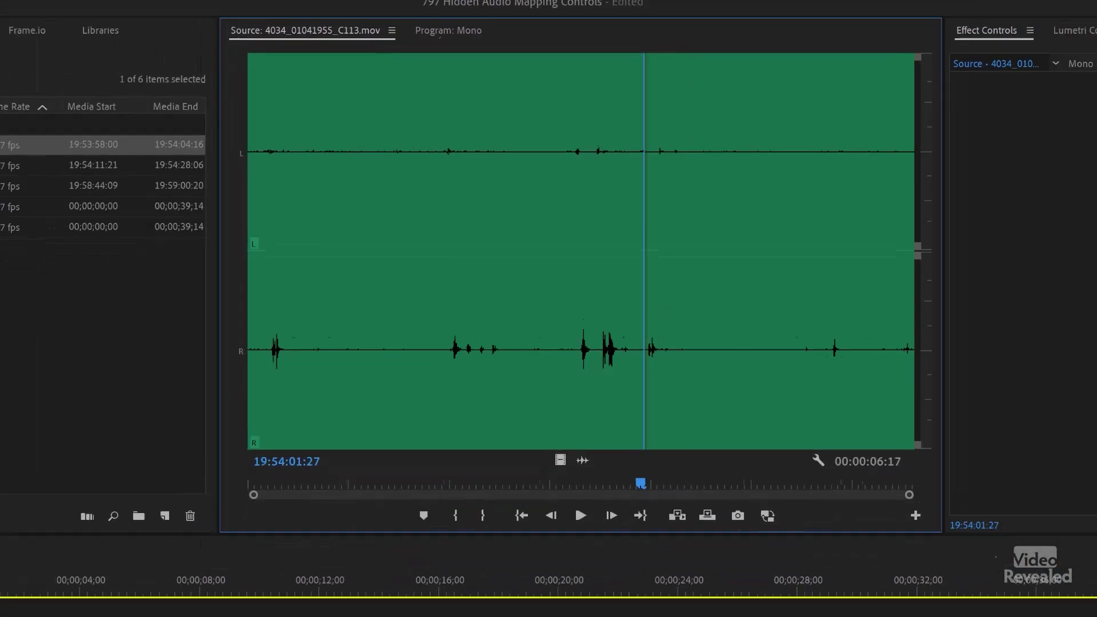
pyautogui.click(29, 19)
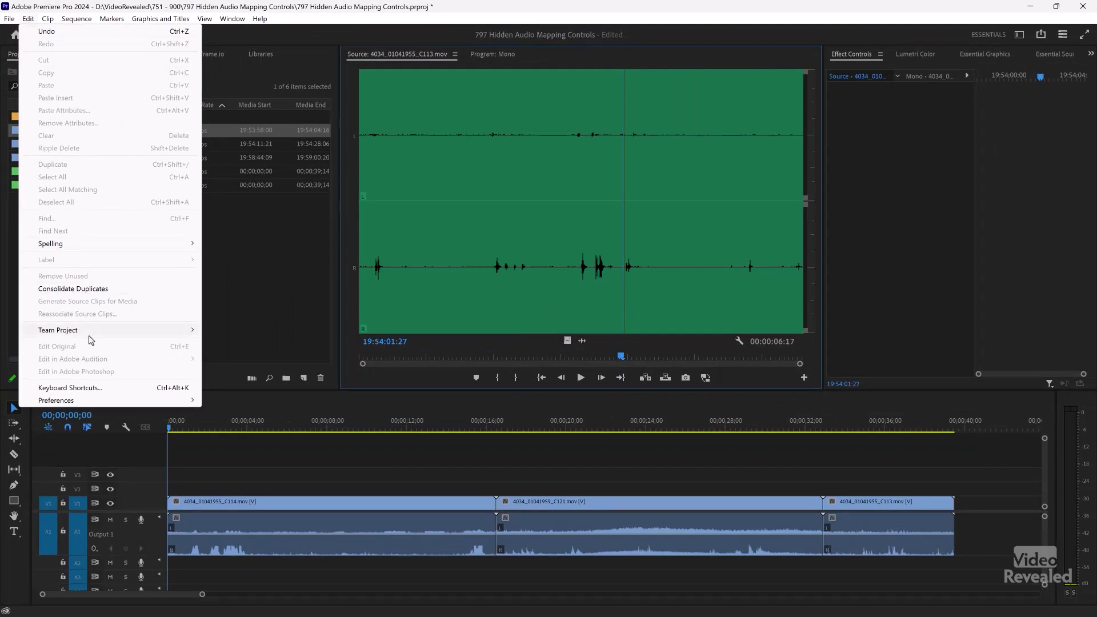
pyautogui.moveTo(101, 402)
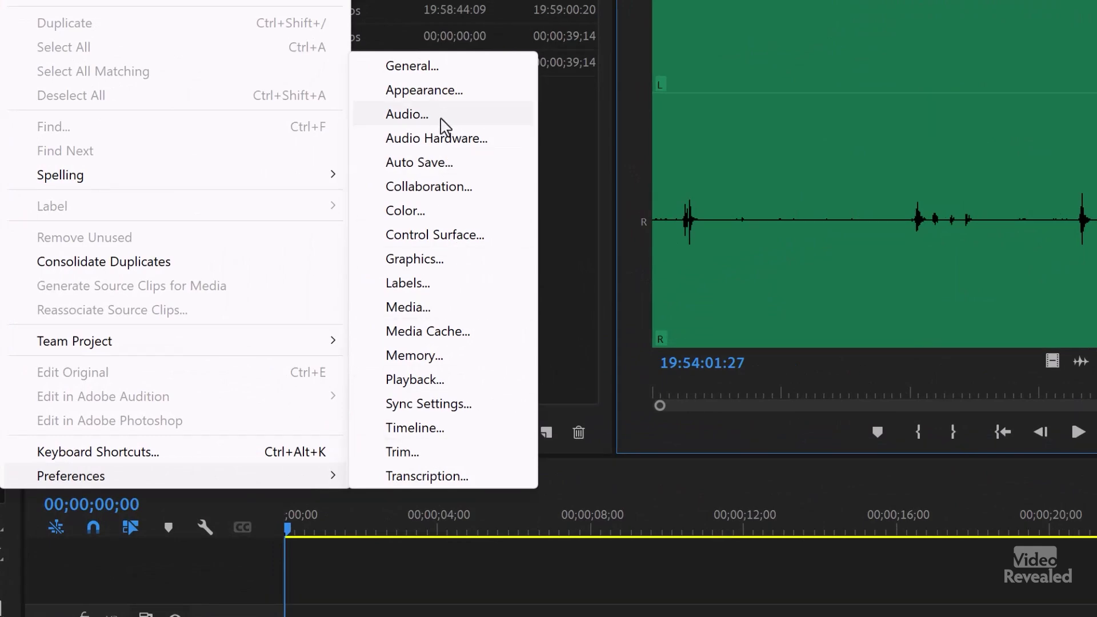
pyautogui.click(433, 428)
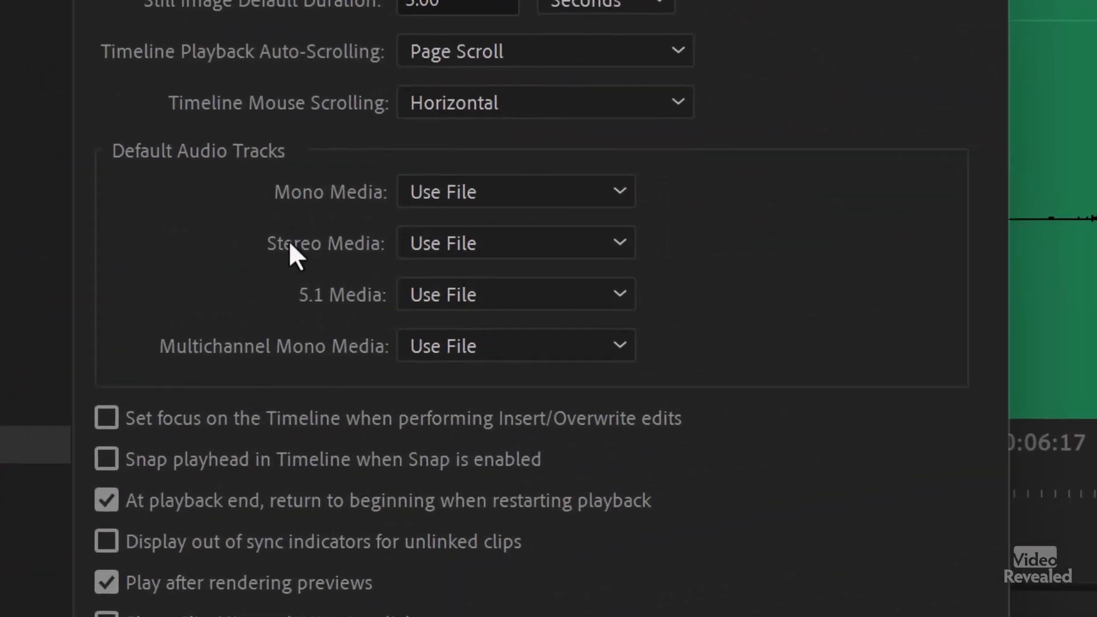
pyautogui.click(504, 246)
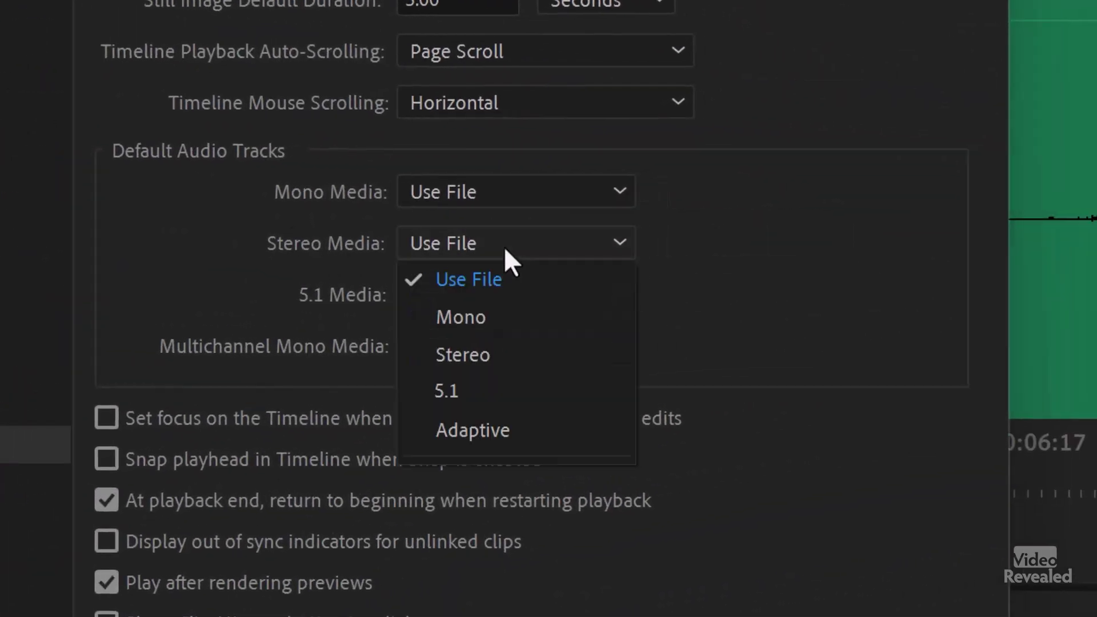
pyautogui.click(523, 316)
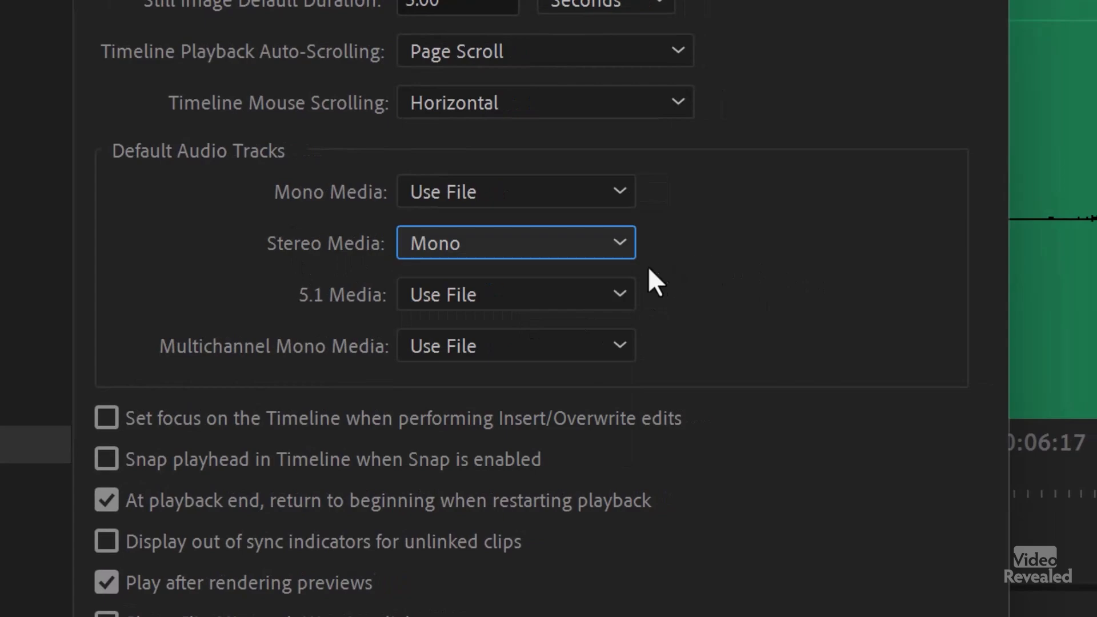
pyautogui.click(517, 244)
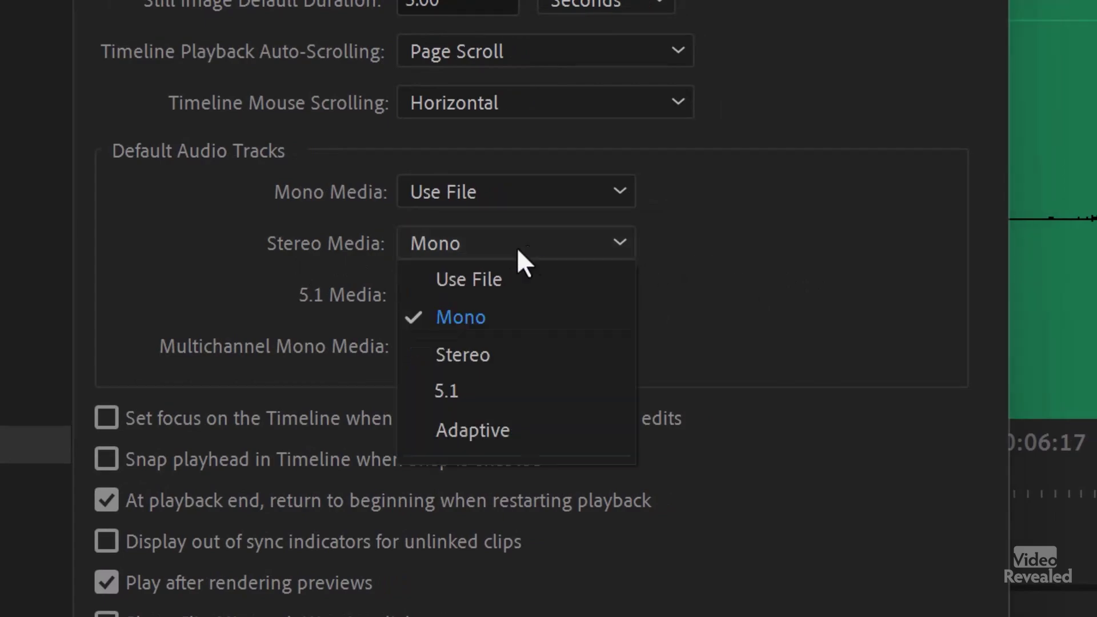
pyautogui.click(495, 280)
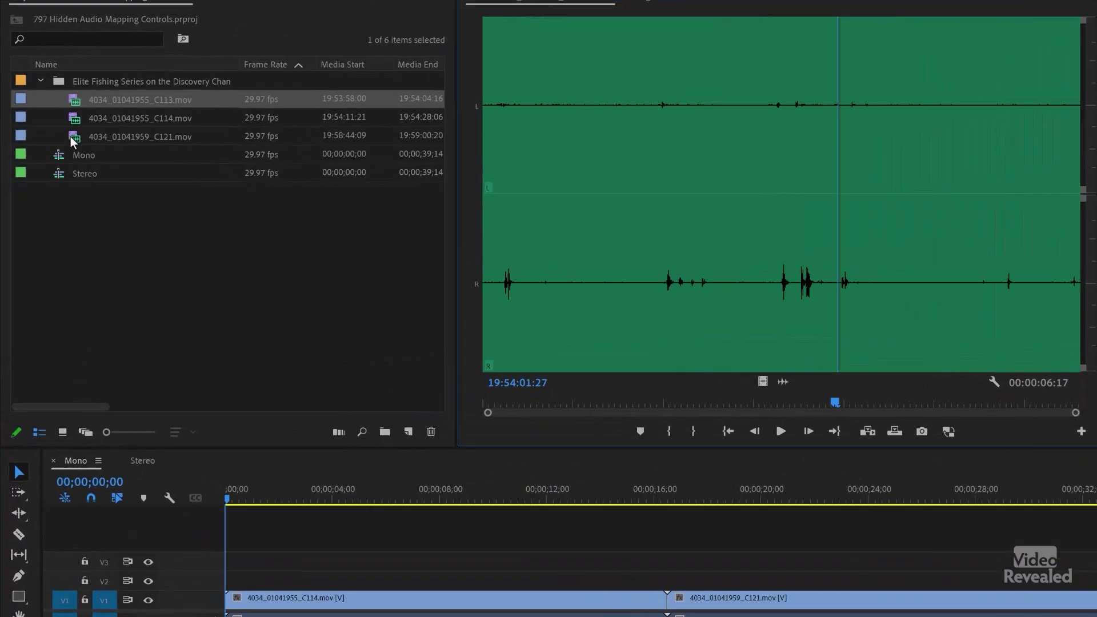
# In Modify Clip > Audio Channels, set the three fishing clips to Mono format with 2 audio clips
pyautogui.keyDown('shift'); pyautogui.click(55, 159); pyautogui.keyUp('shift')
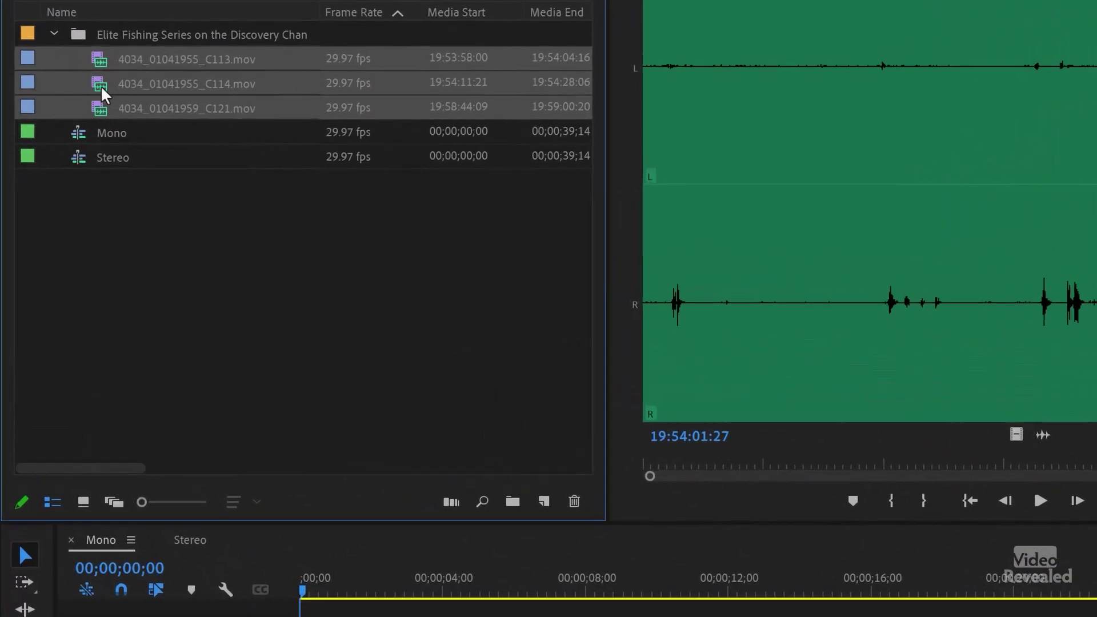
pyautogui.rightClick(101, 78)
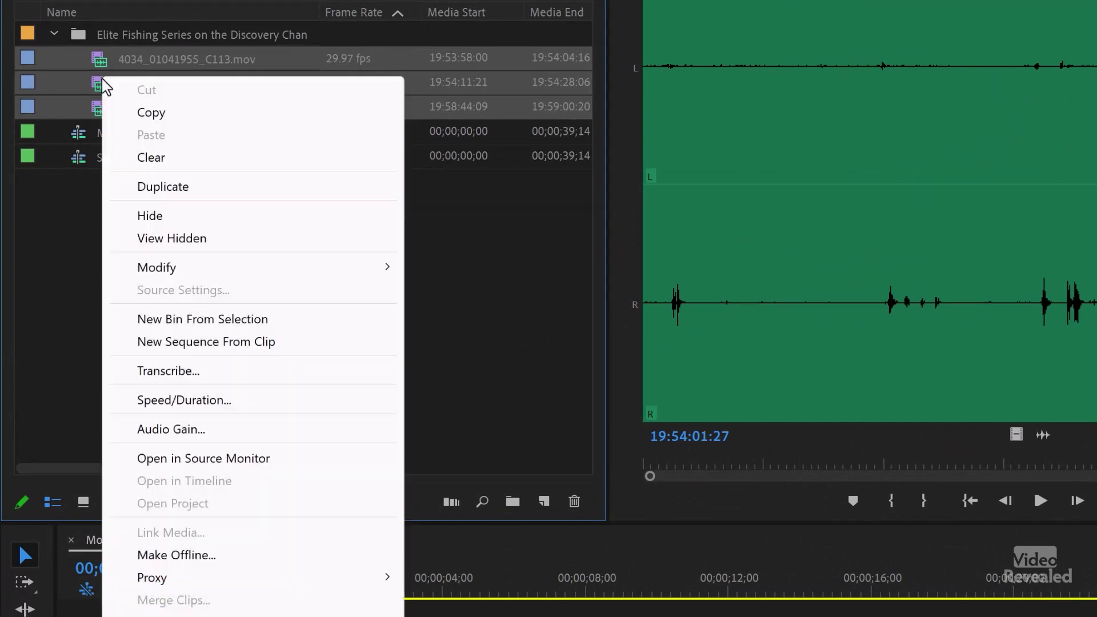
pyautogui.moveTo(234, 270)
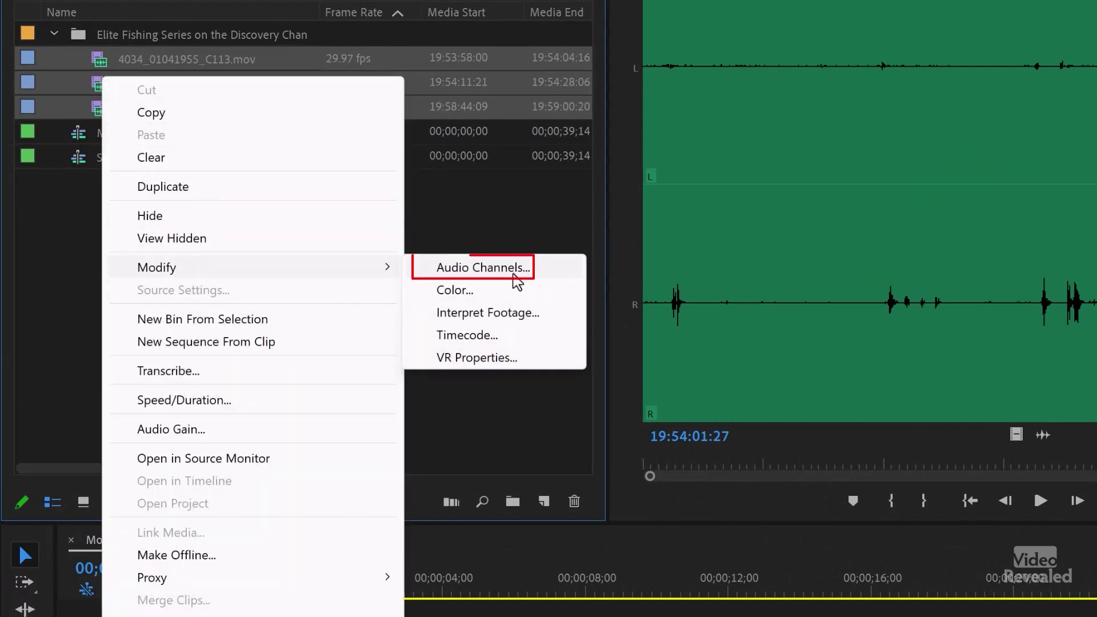
pyautogui.click(518, 275)
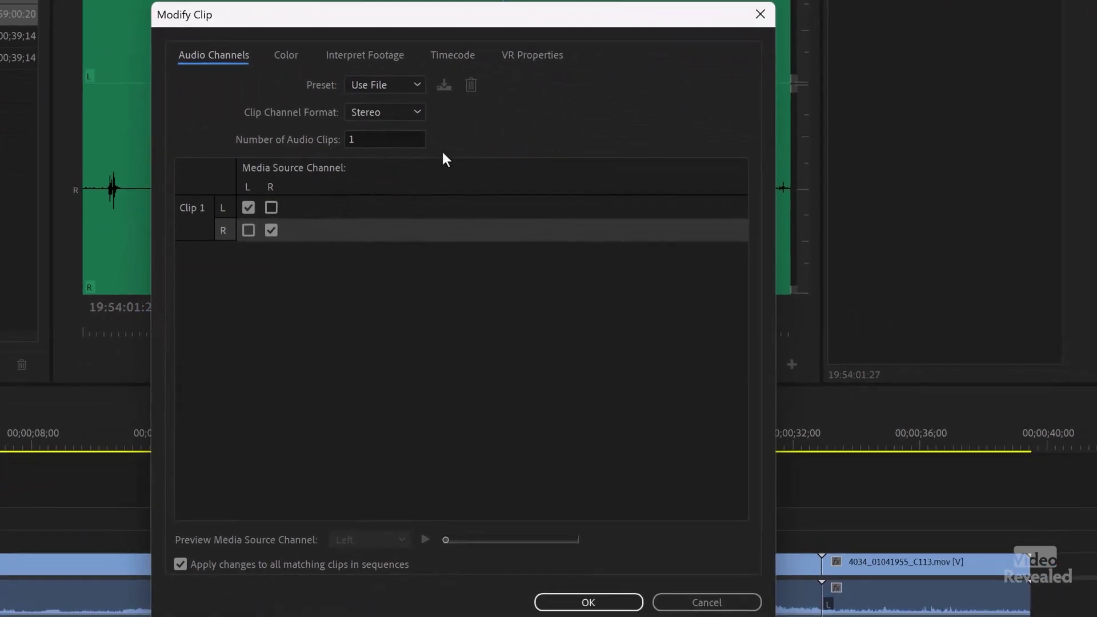
pyautogui.click(375, 86)
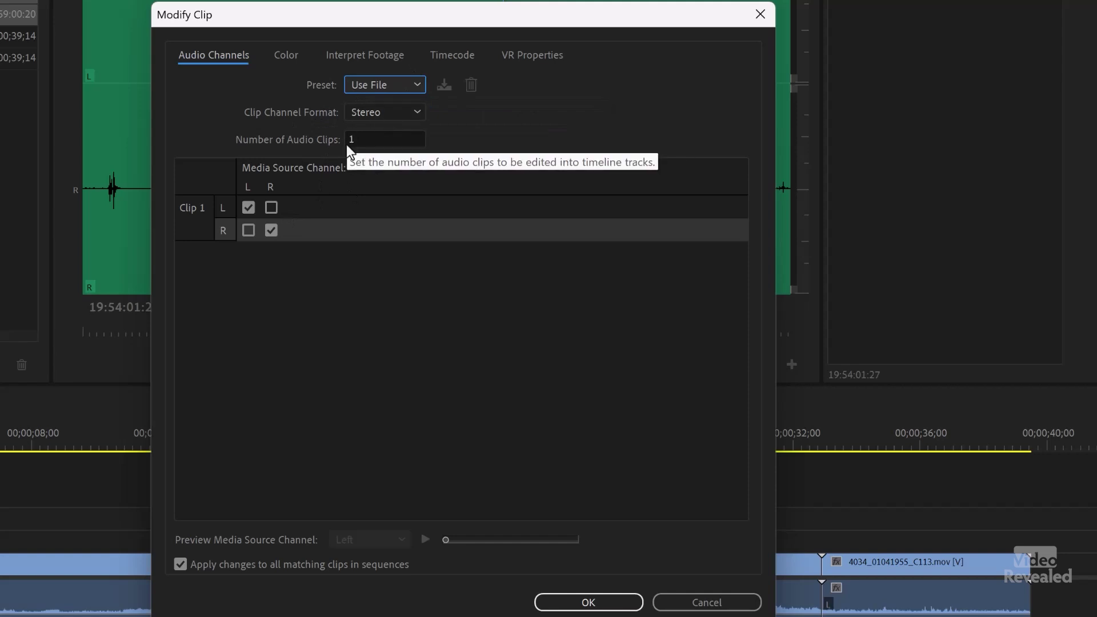
pyautogui.click(407, 115)
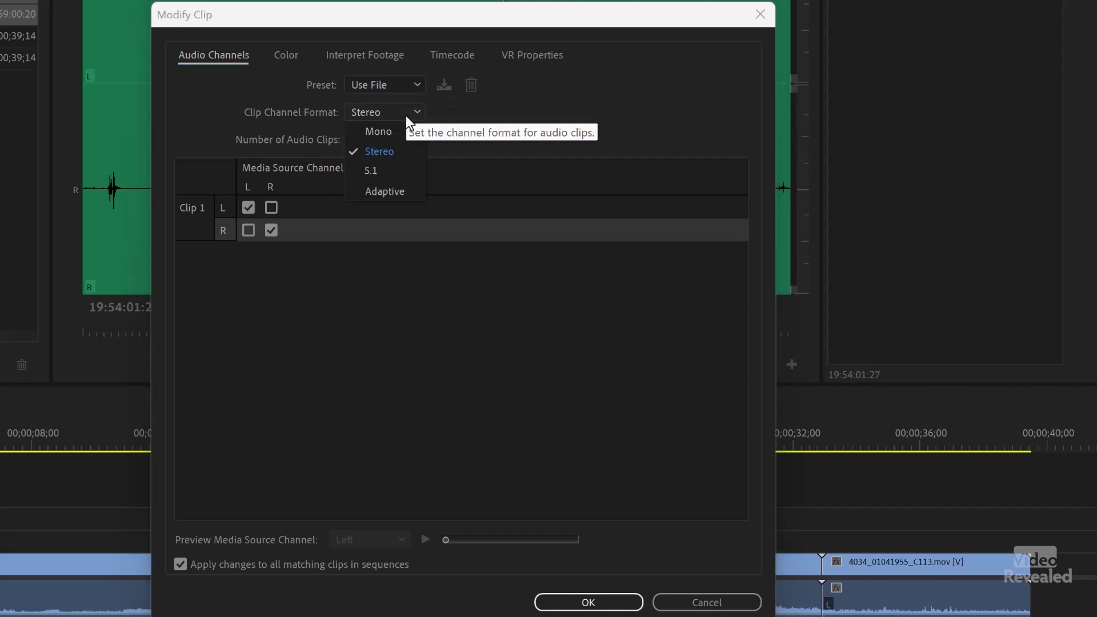
pyautogui.click(404, 135)
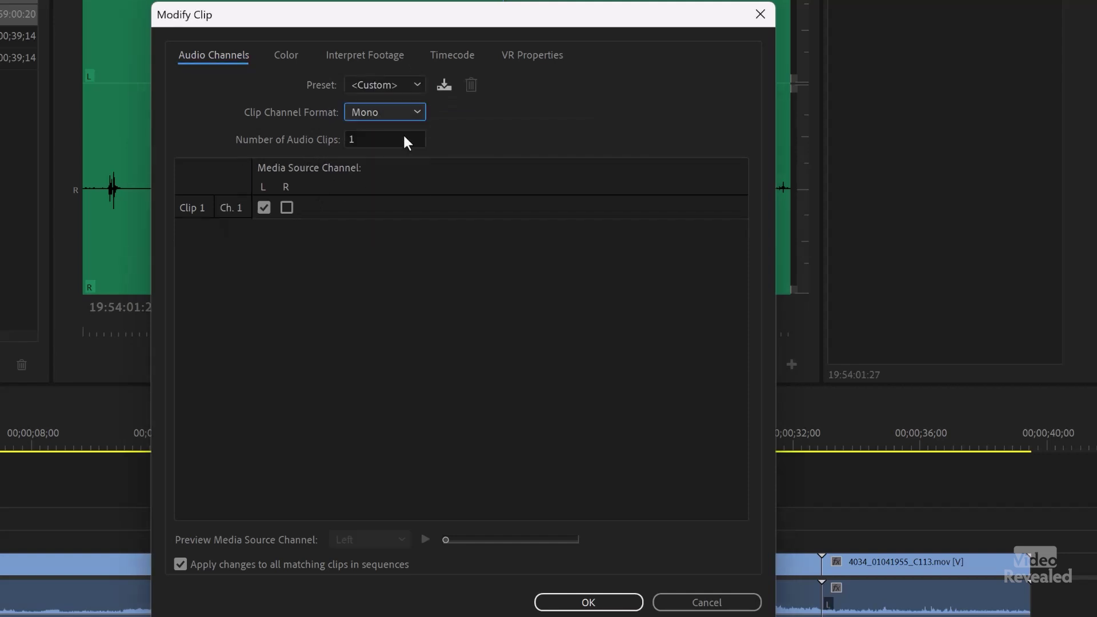
pyautogui.doubleClick(364, 139)
pyautogui.write('2')
pyautogui.click(351, 285)
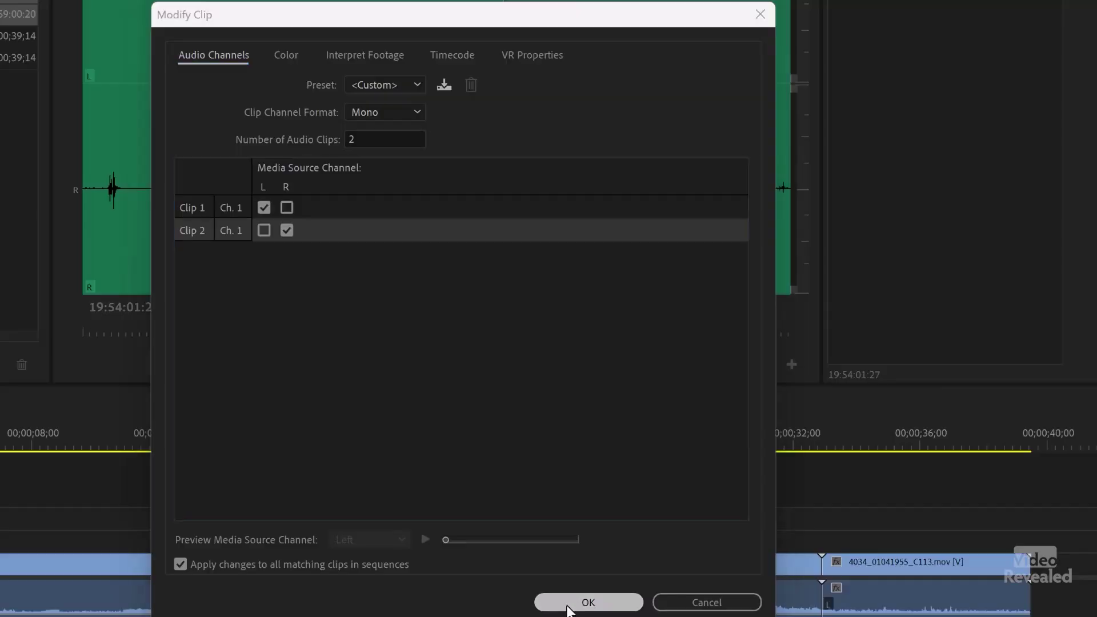
# Confirm the dual mono mapping and apply it to the source clips already used in sequences
pyautogui.click(566, 603)
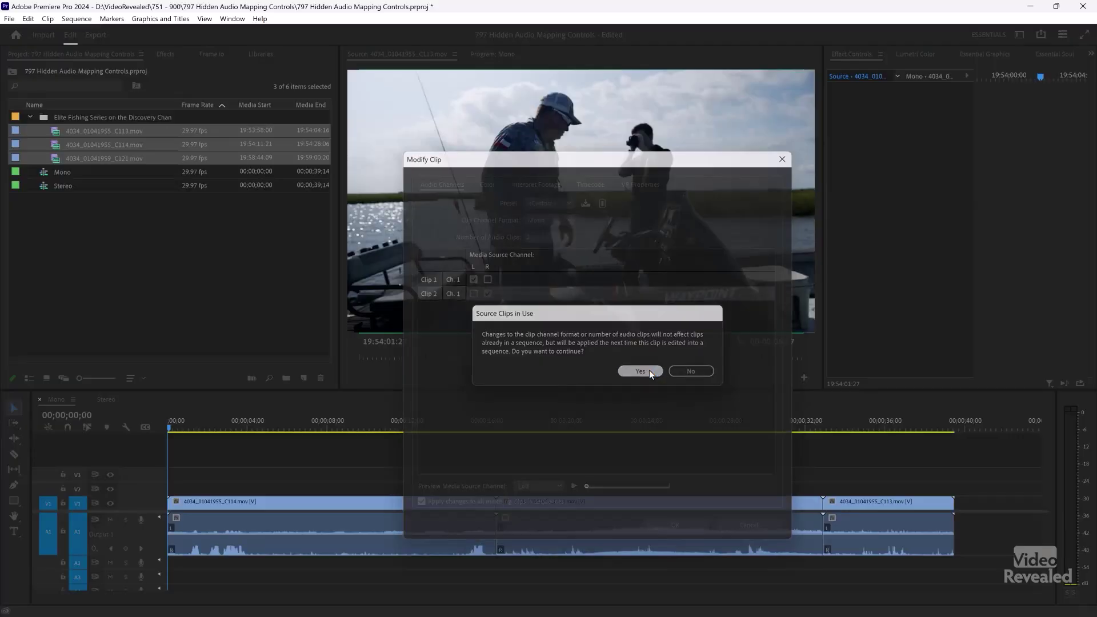
pyautogui.click(641, 371)
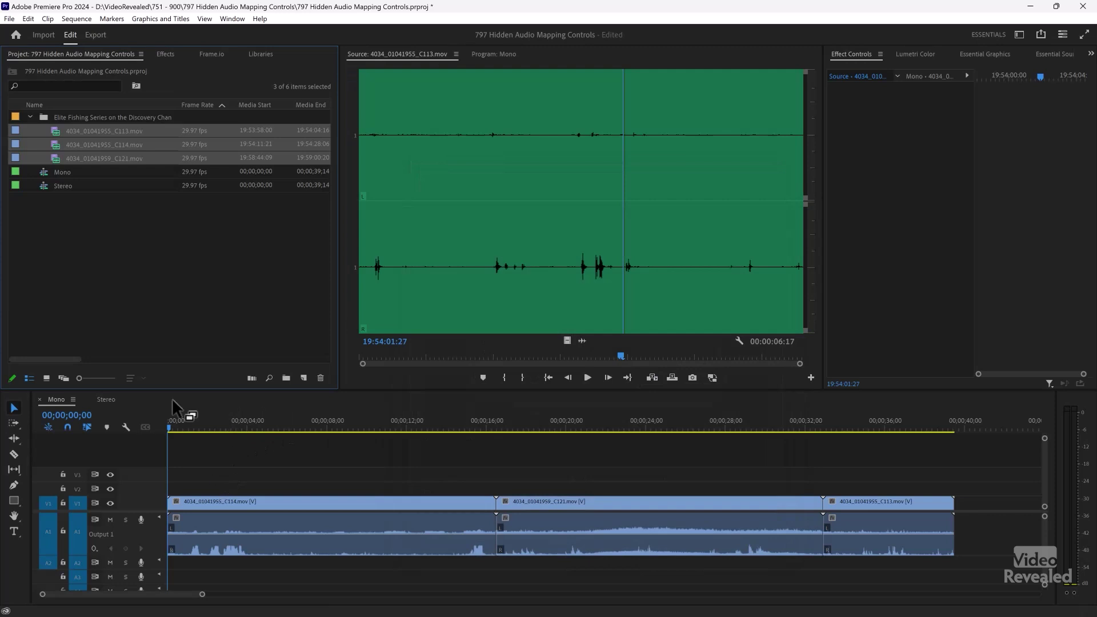
# Play the Stereo sequence from near its start to hear the audio
pyautogui.click(106, 400)
pyautogui.click(198, 423)
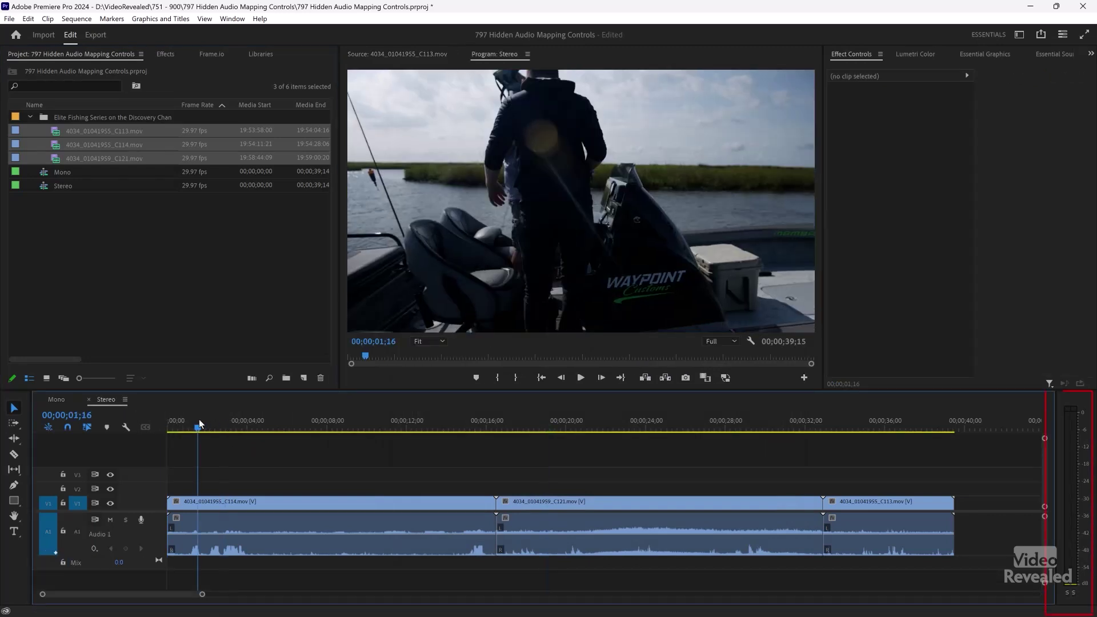
pyautogui.press('space')
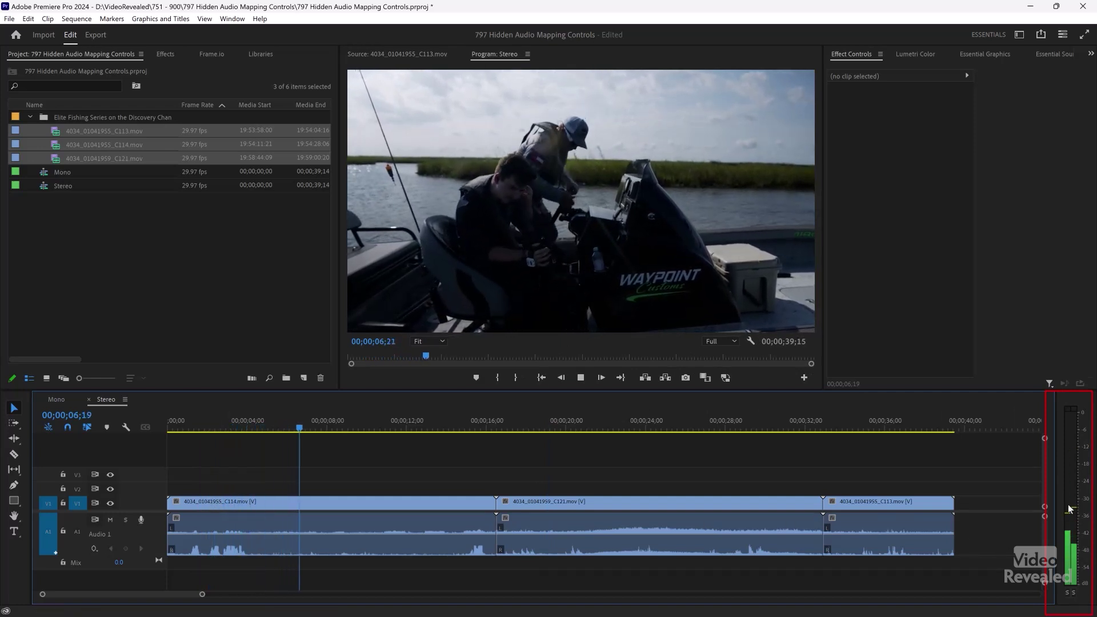
pyautogui.press('space')
# Load the sequence's C113 clip into the Source Monitor to inspect its audio waveform
pyautogui.scroll(-8, 1016, 518)
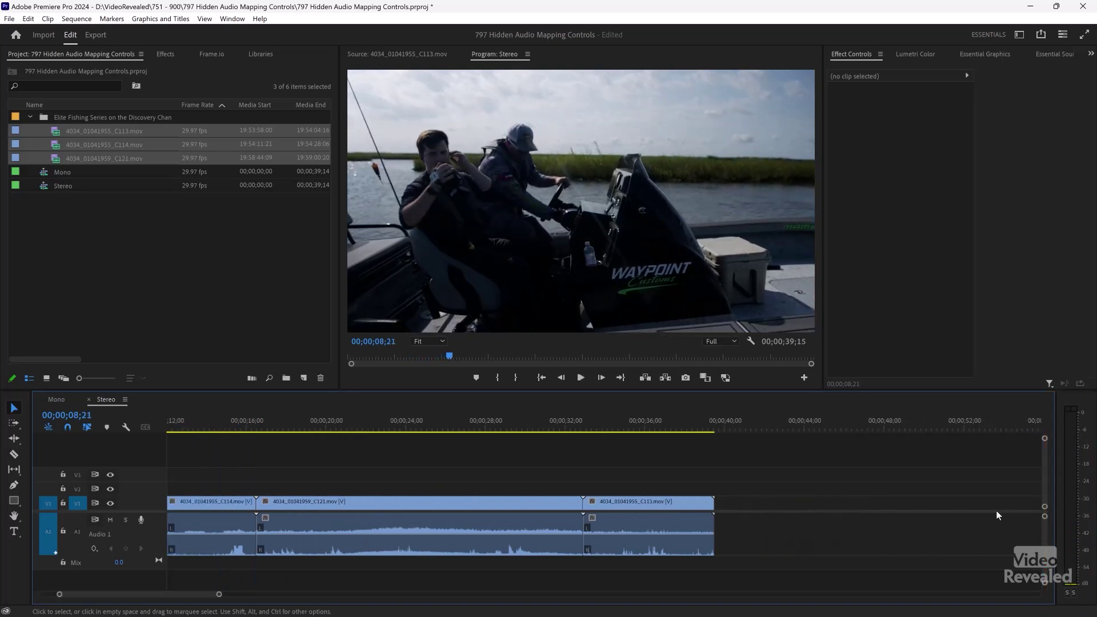
pyautogui.scroll(-2, 894, 520)
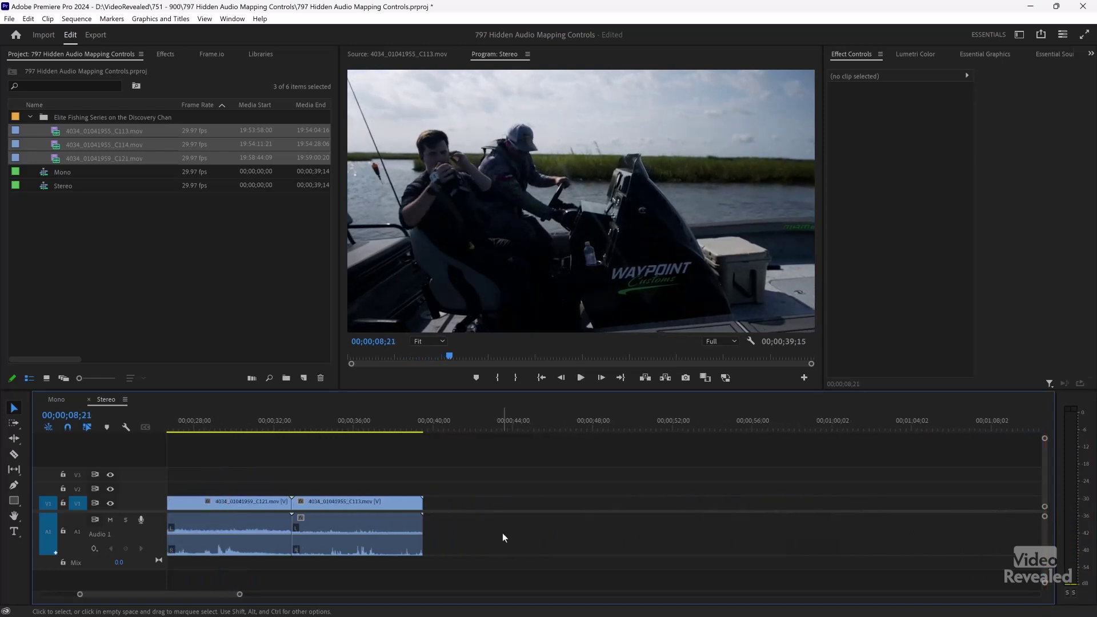
pyautogui.doubleClick(322, 530)
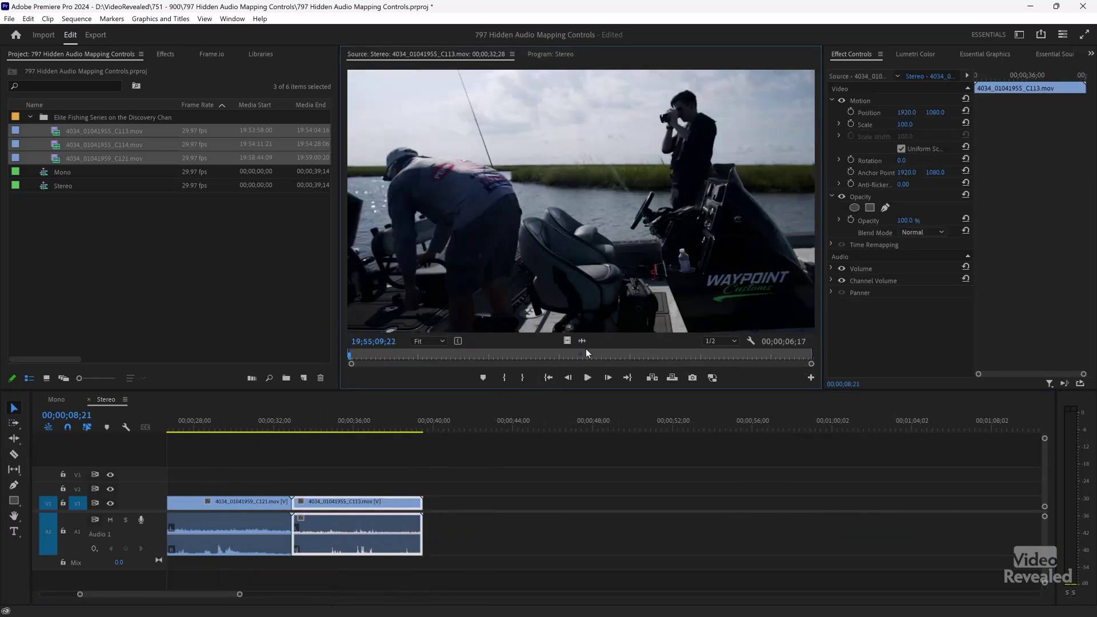
pyautogui.click(583, 342)
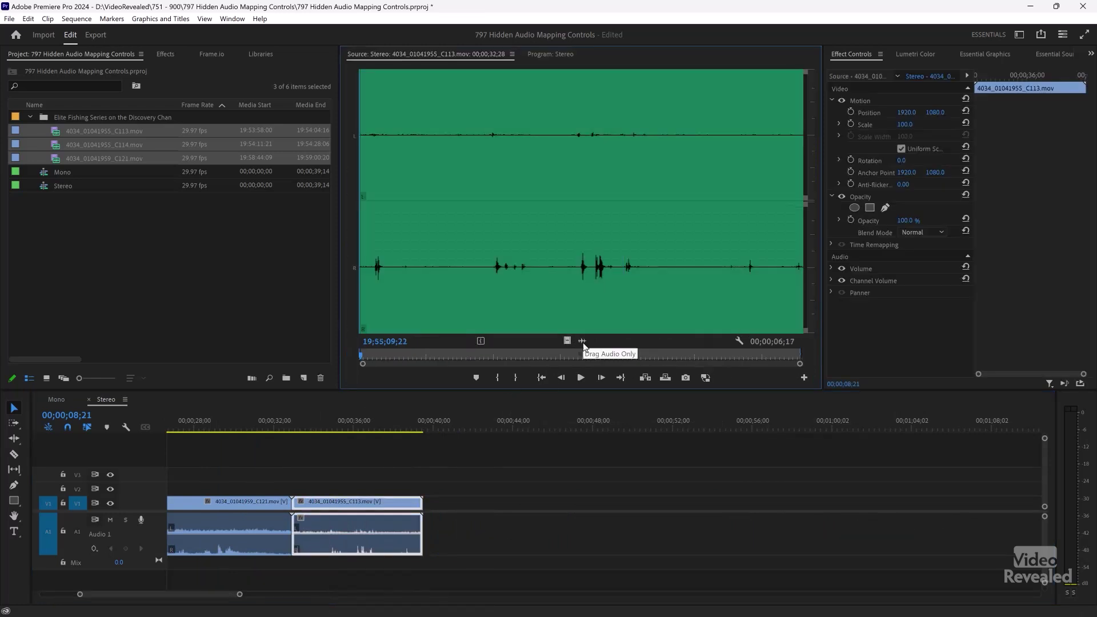
pyautogui.click(372, 475)
# Add the fishing bin's clips to the end of the Stereo sequence
pyautogui.moveTo(44, 122); pyautogui.dragTo(827, 515)
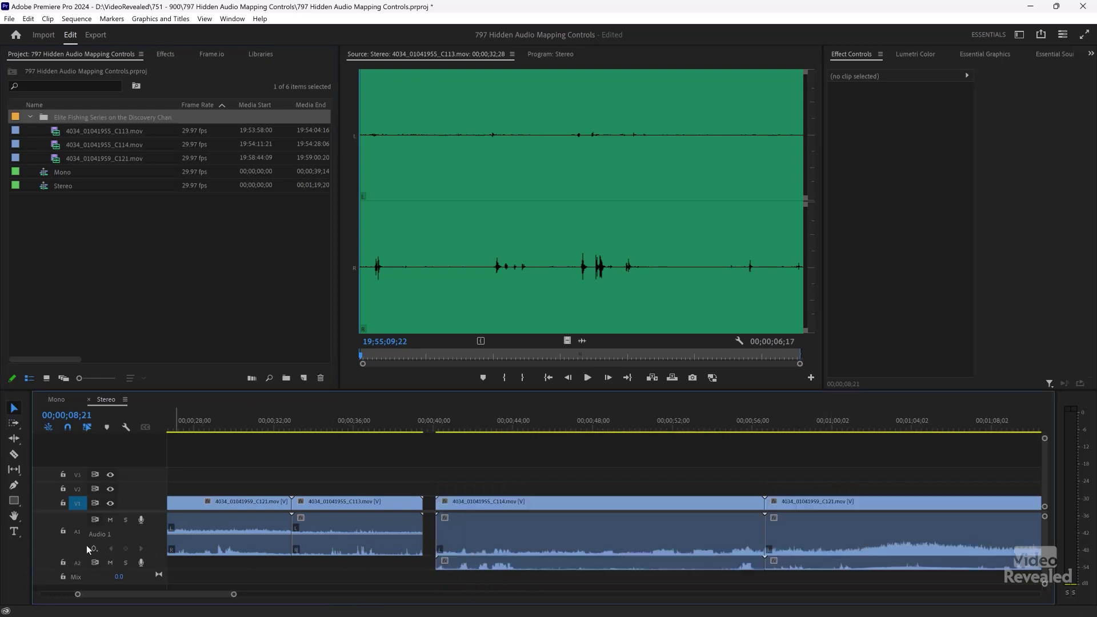
pyautogui.scroll(2, 160, 564)
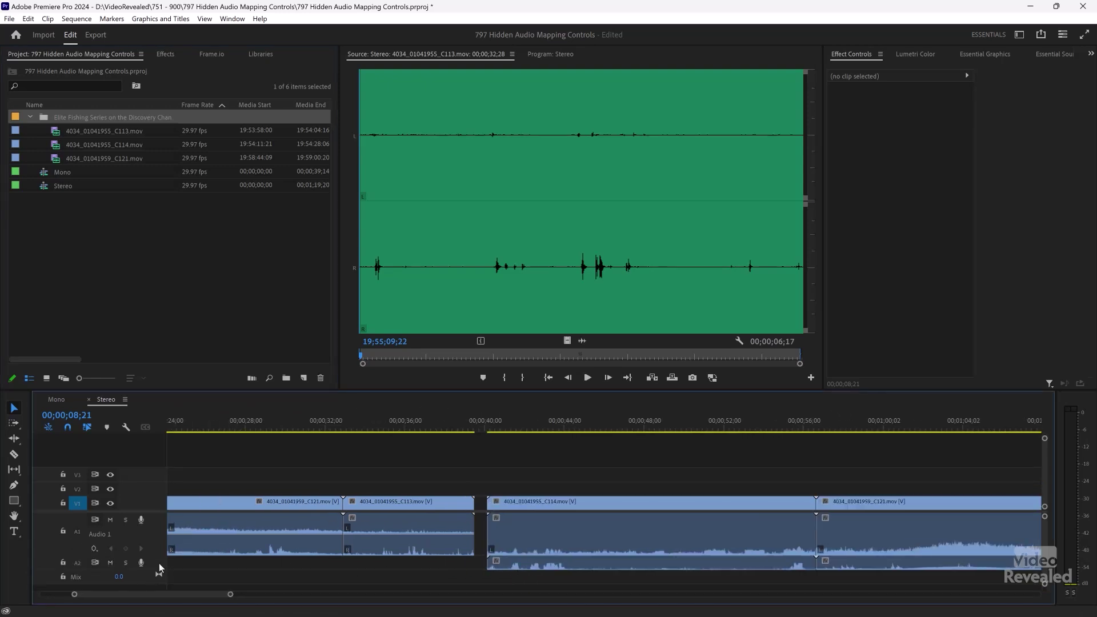
pyautogui.scroll(2, 159, 563)
pyautogui.scroll(-2, 159, 563)
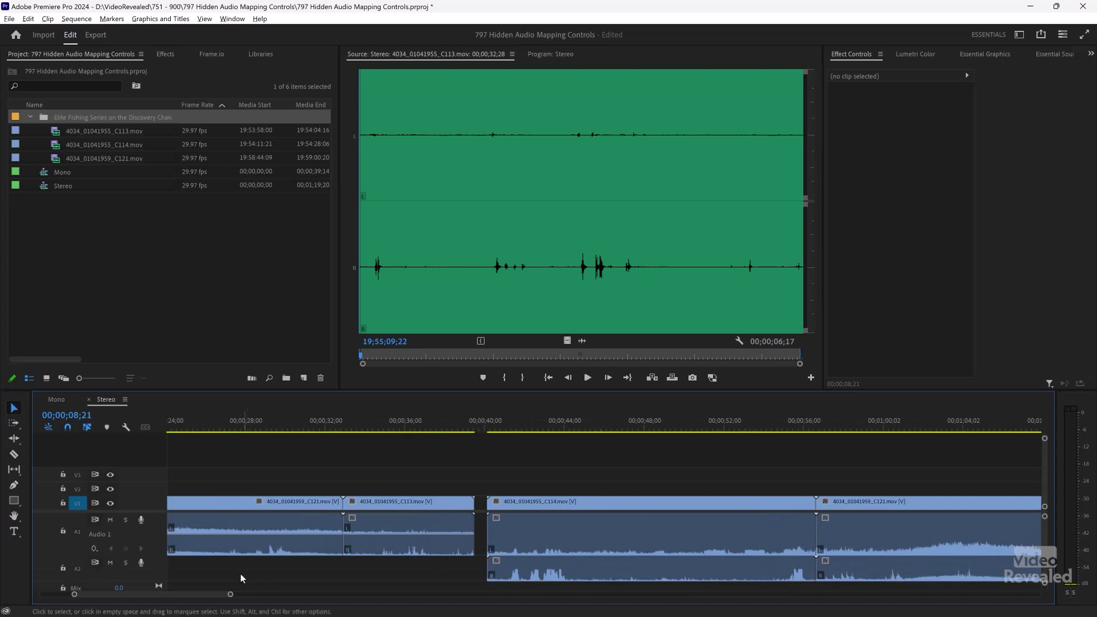
pyautogui.scroll(2, 161, 569)
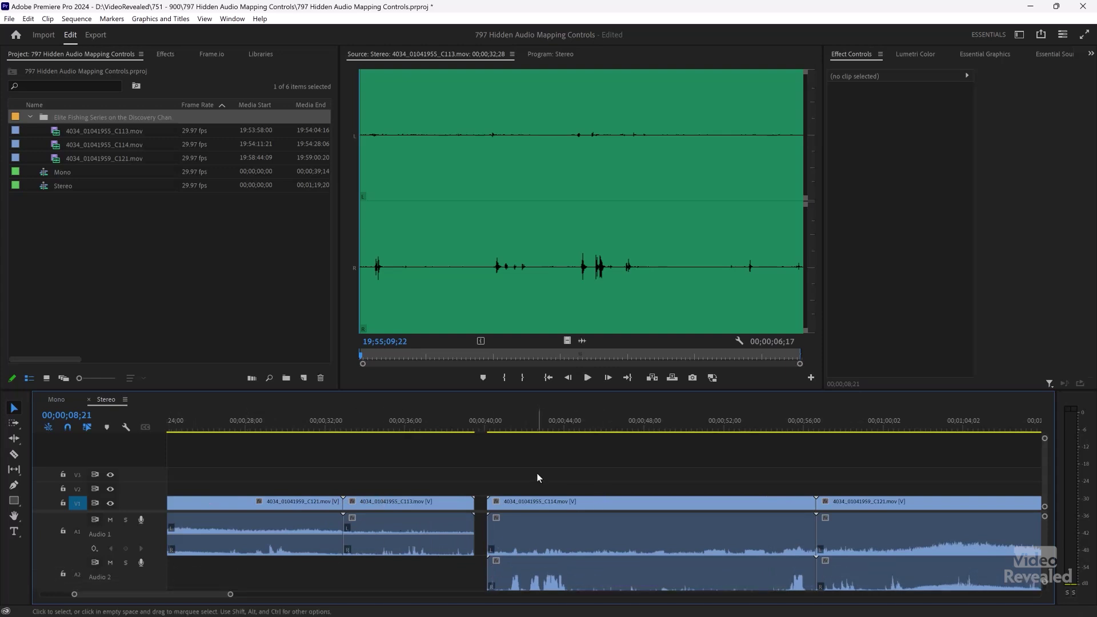
# Inspect the C114 and C121 clips' audio, then select all clips in the Mono sequence
pyautogui.click(540, 426)
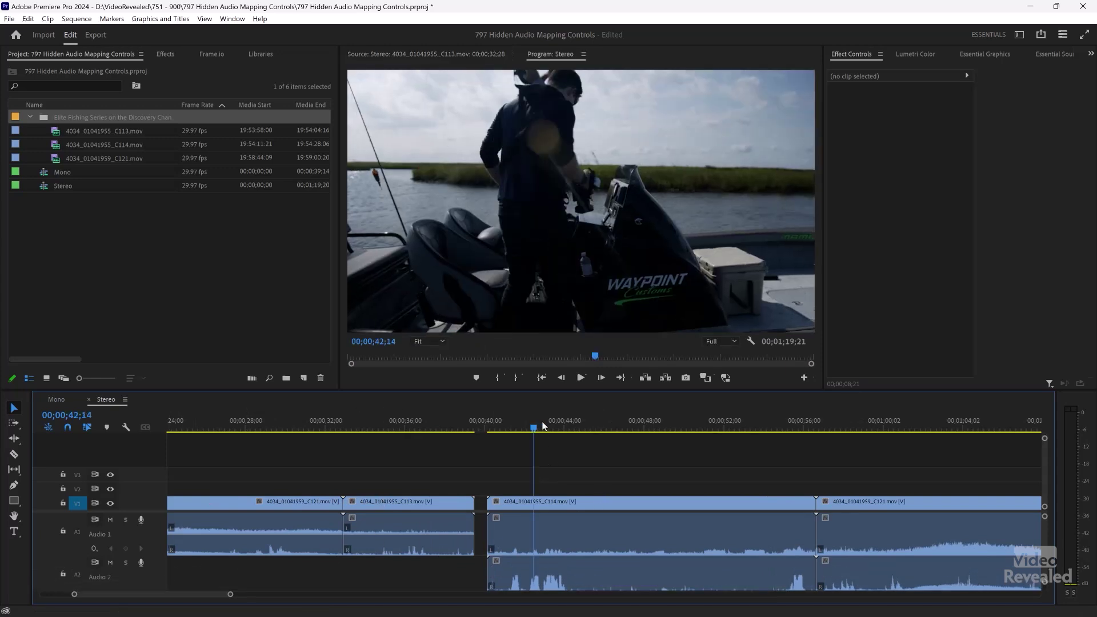
pyautogui.click(517, 540)
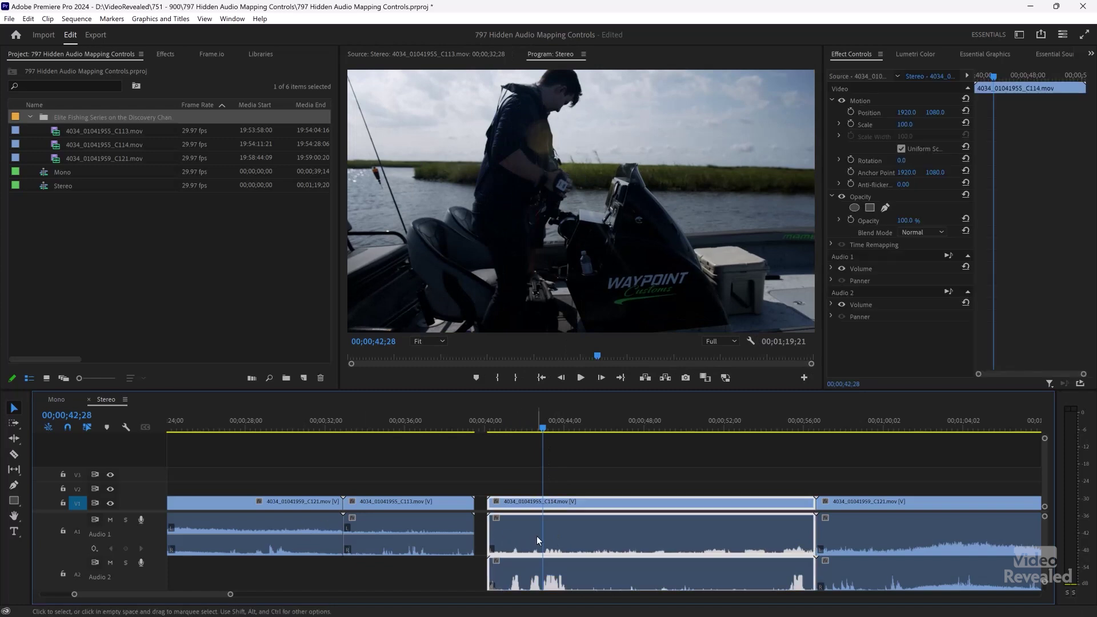
pyautogui.scroll(-3, 577, 574)
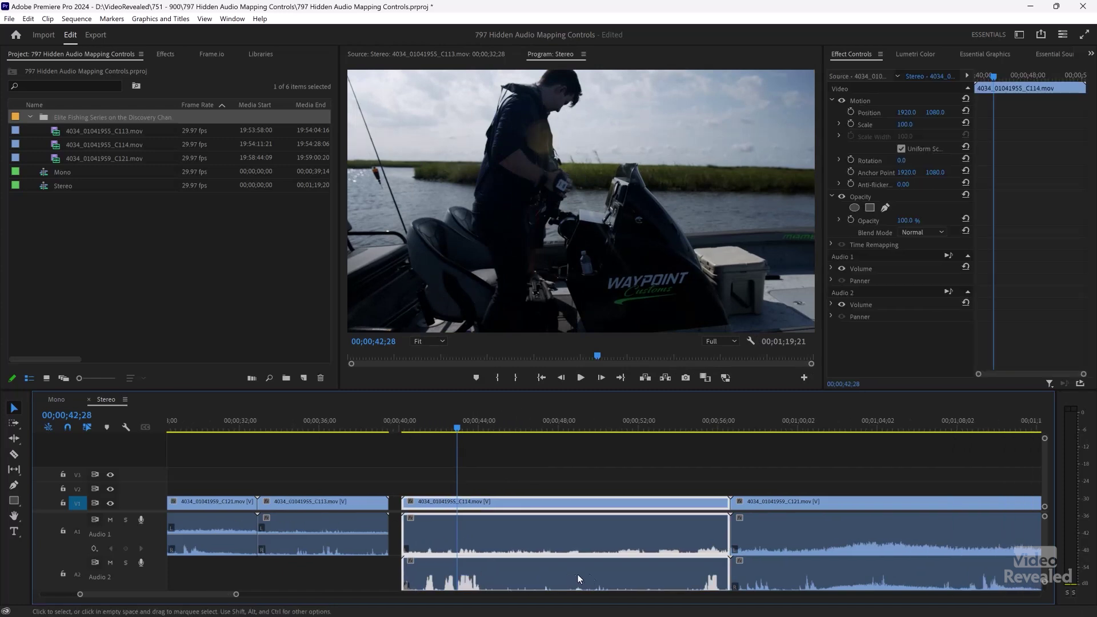
pyautogui.click(766, 423)
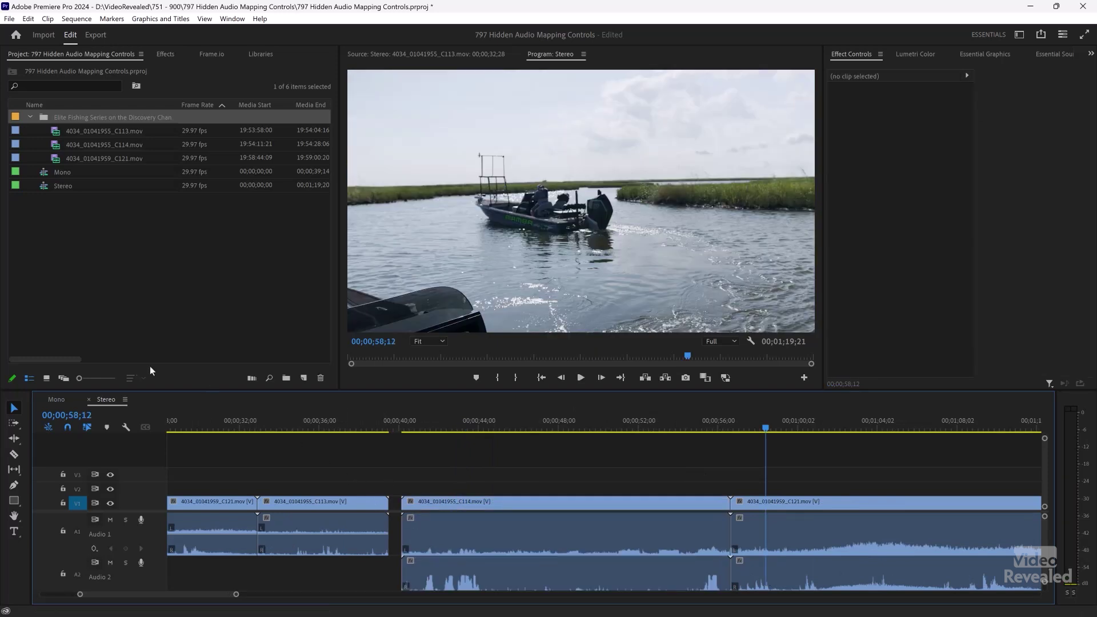
pyautogui.click(52, 400)
pyautogui.moveTo(256, 456); pyautogui.dragTo(925, 586)
# Replace the Mono sequence's clips with the remapped bin clips, expand track A2, and play it
pyautogui.press('Delete')
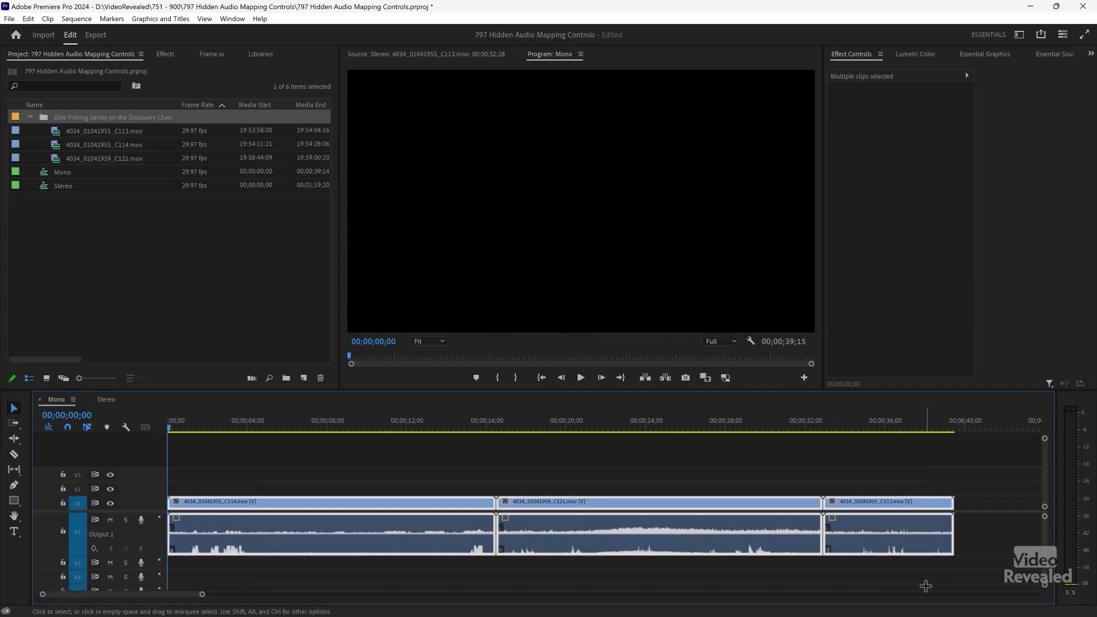
pyautogui.doubleClick(154, 528)
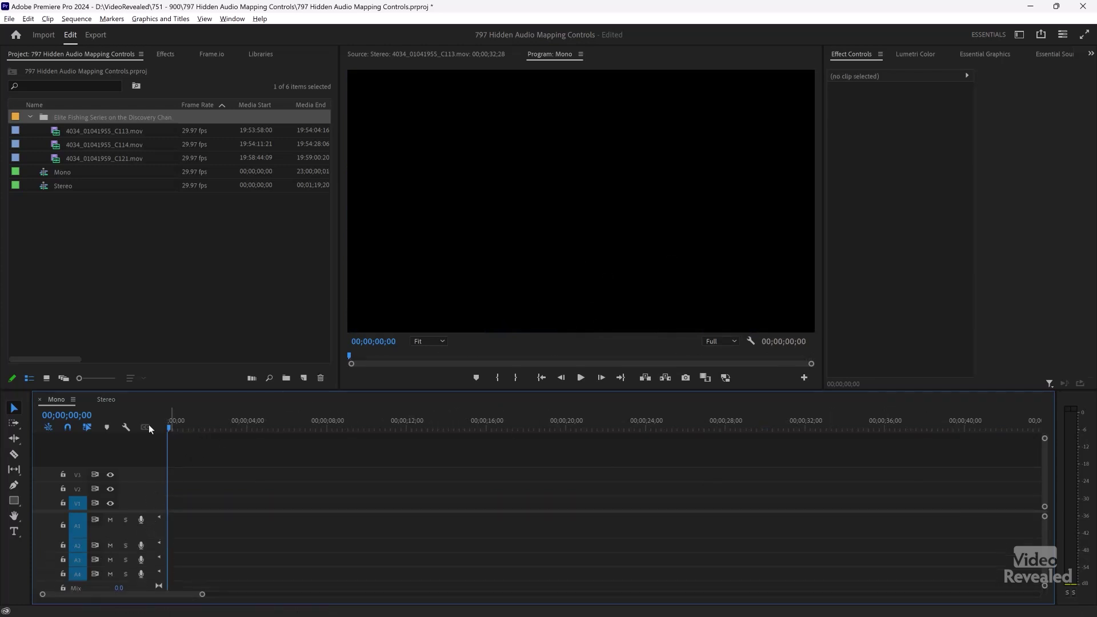
pyautogui.moveTo(47, 124); pyautogui.dragTo(183, 512)
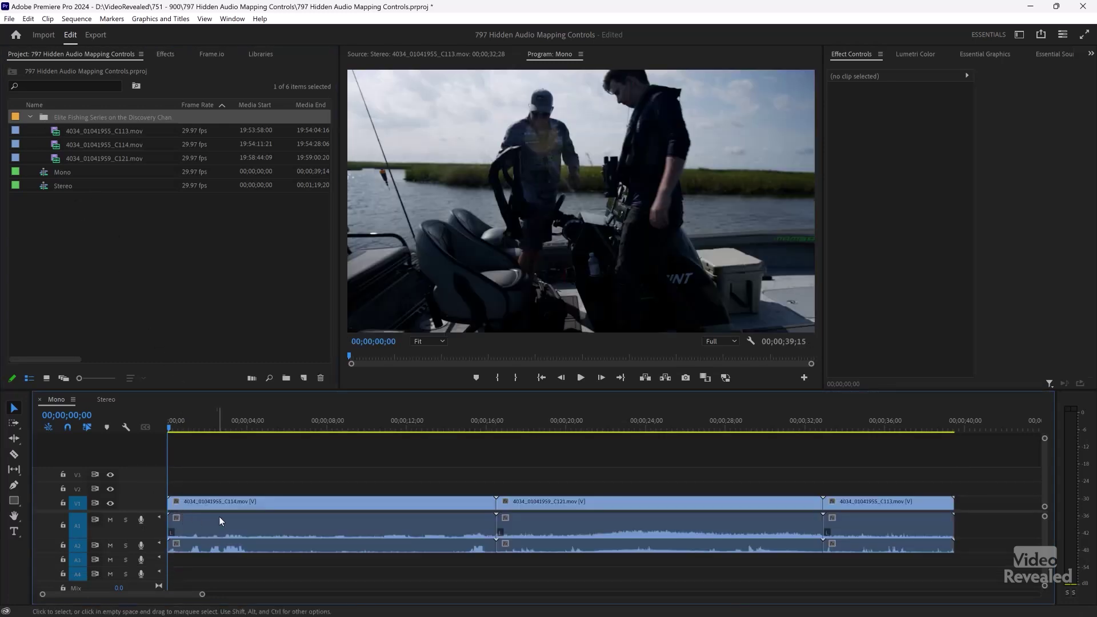
pyautogui.doubleClick(152, 550)
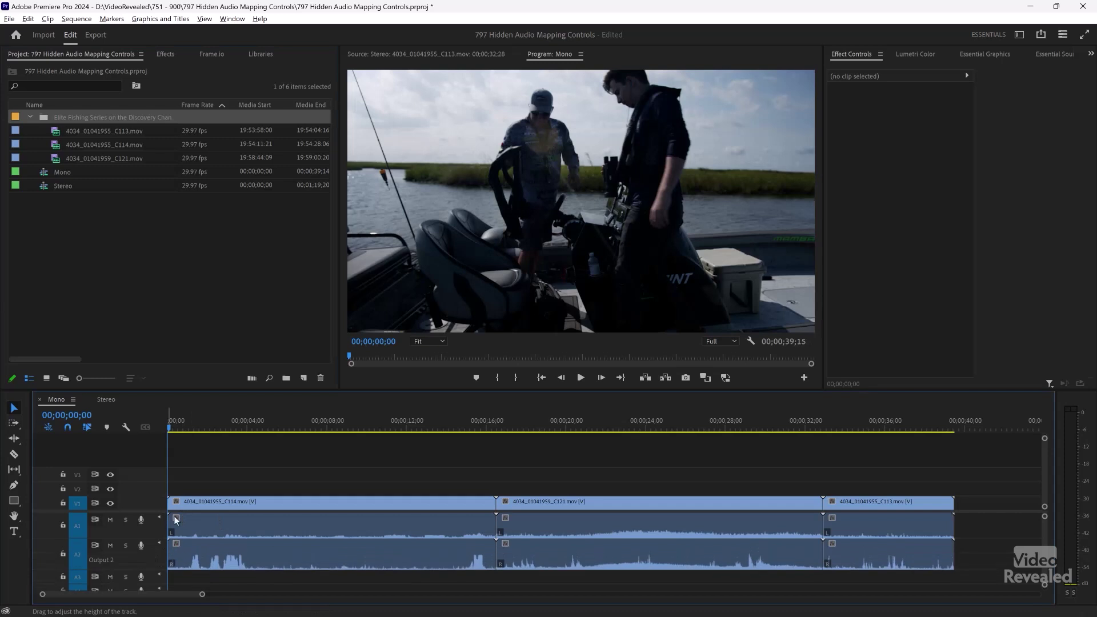
pyautogui.press('space')
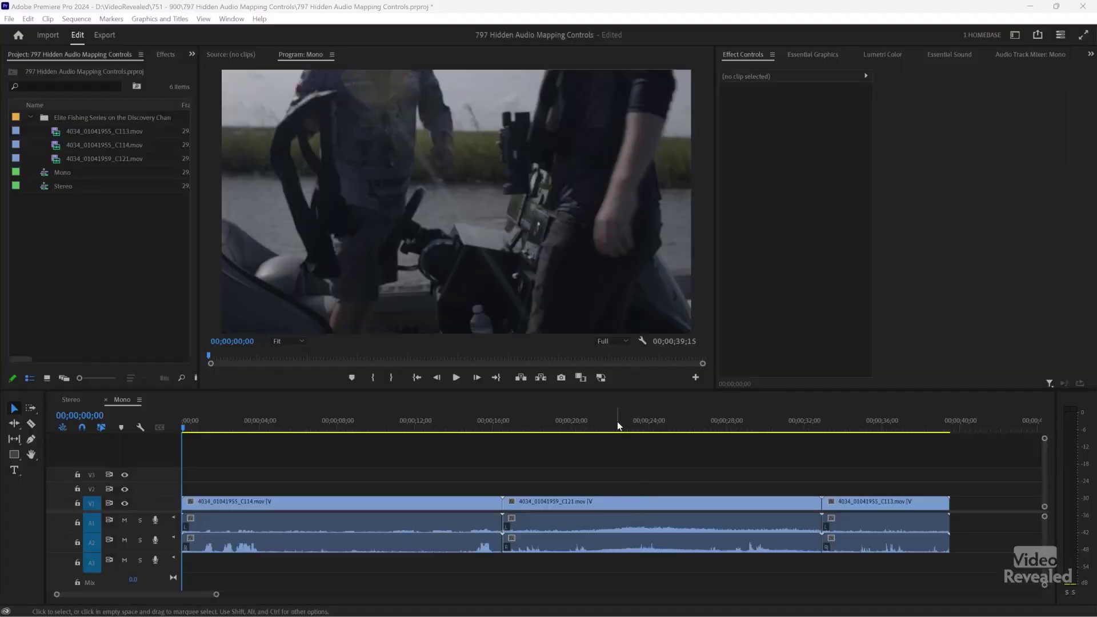
pyautogui.moveTo(617, 426); pyautogui.dragTo(172, 424)
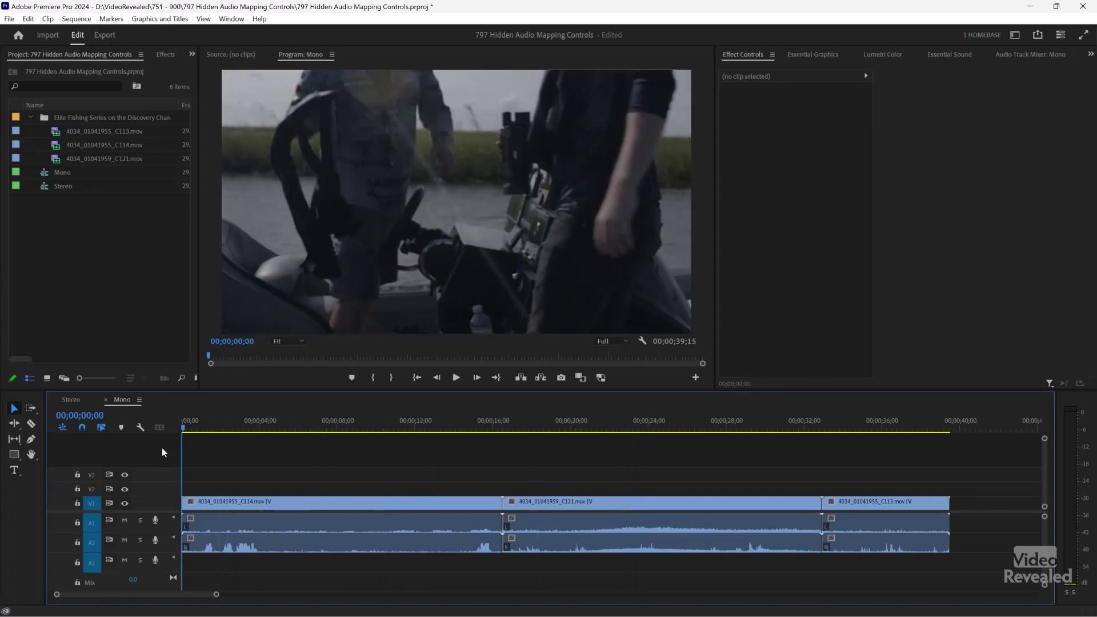
# Center the Audio 1 and Audio 2 pans at 0 in the Audio Track Mixer, then replay from the start
pyautogui.press('space')
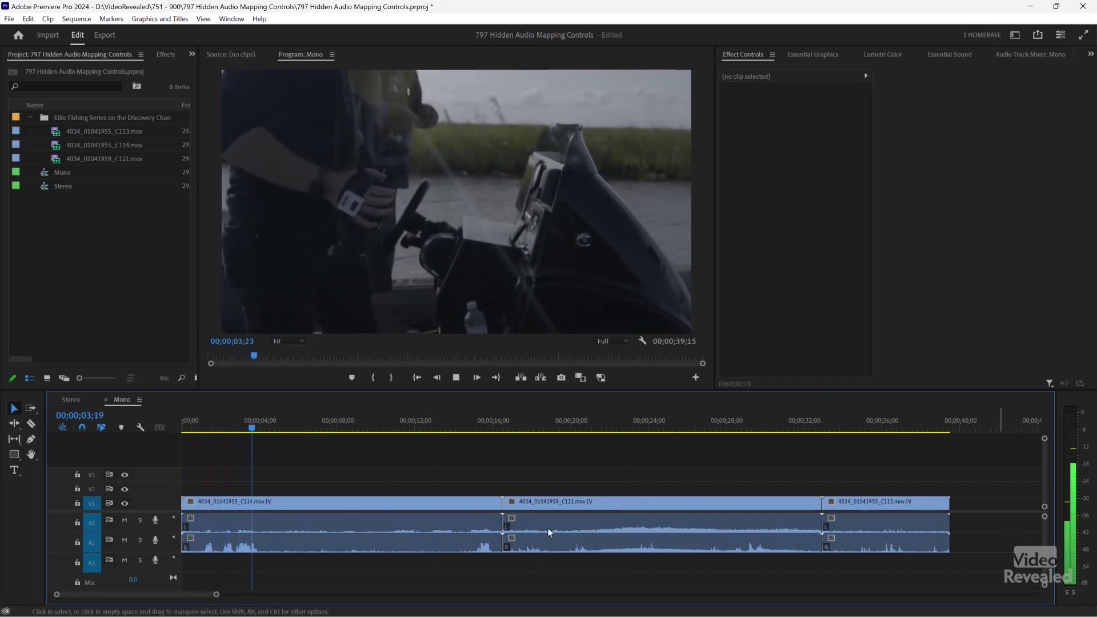
pyautogui.press('space')
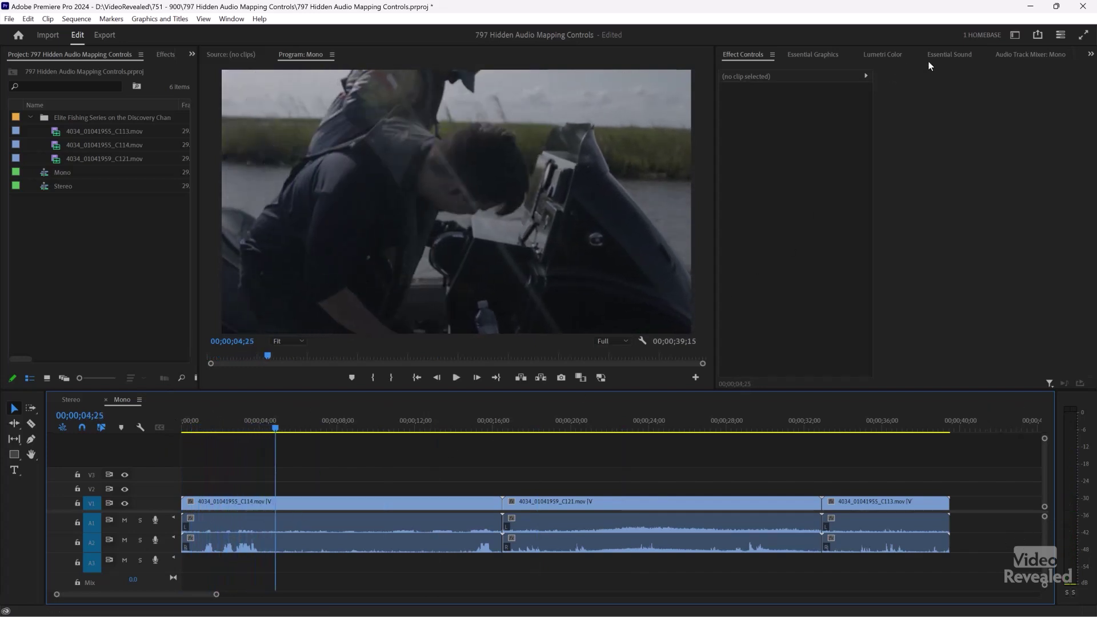
pyautogui.click(1034, 57)
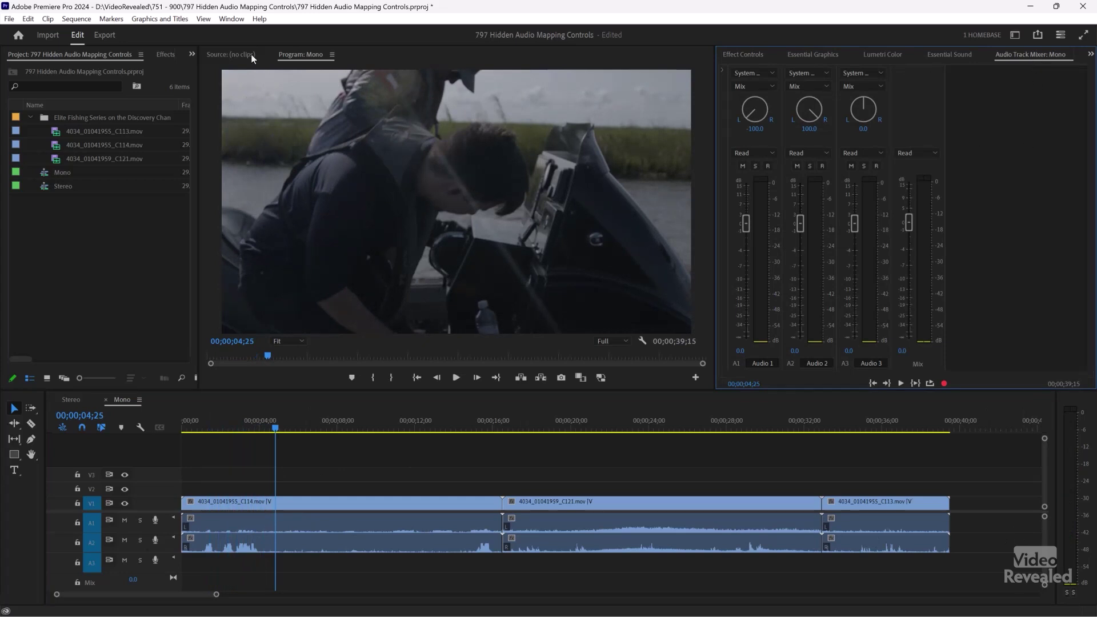
pyautogui.click(232, 20)
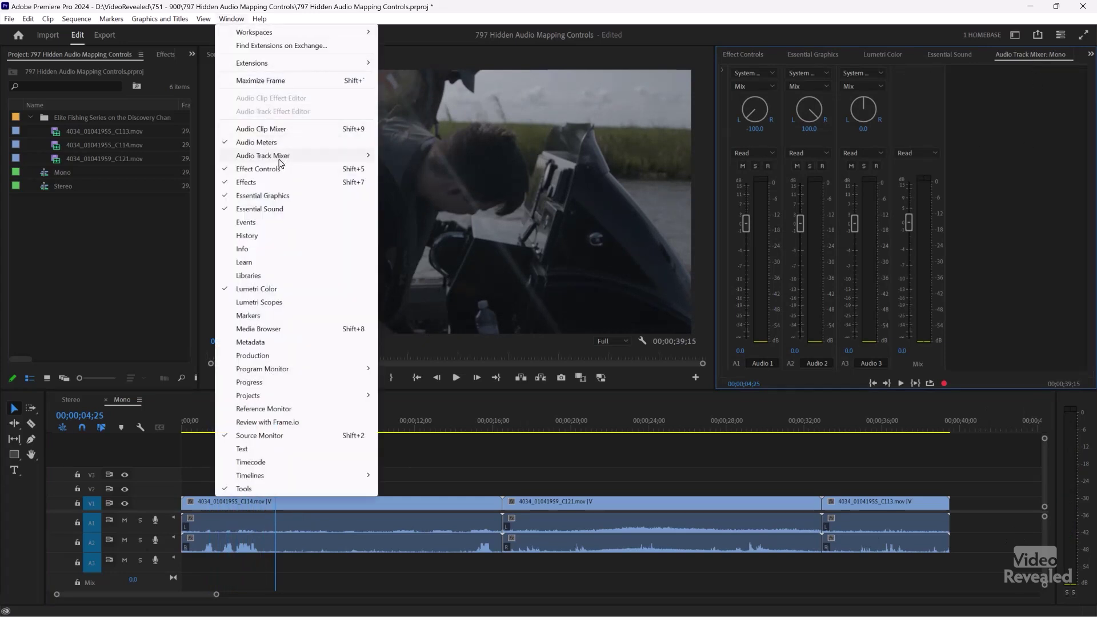
pyautogui.click(992, 200)
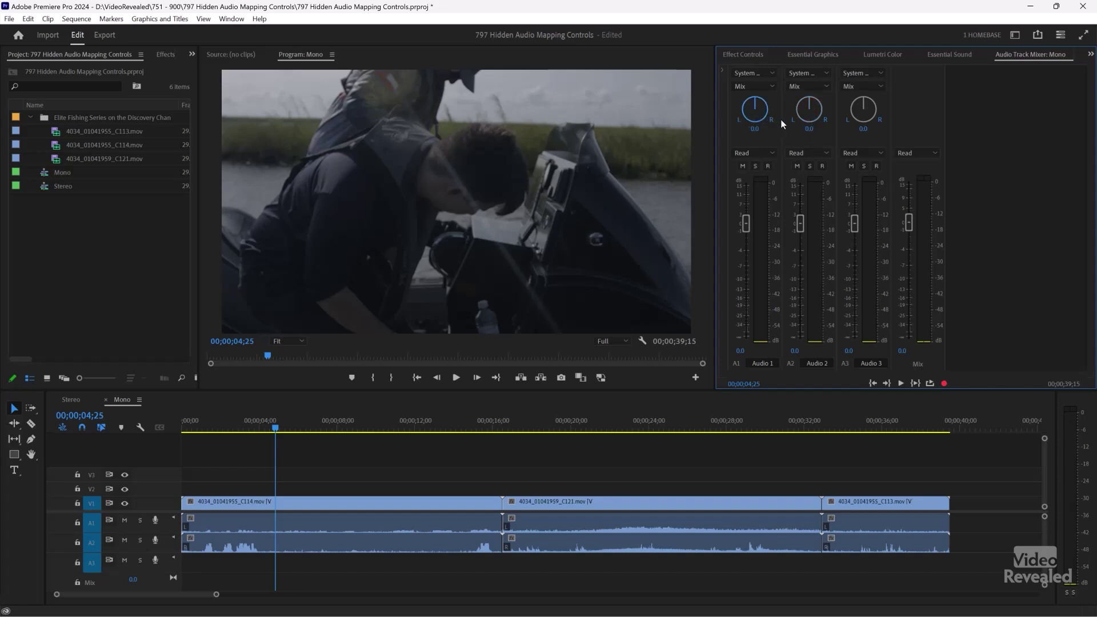
pyautogui.click(182, 427)
pyautogui.press('space')
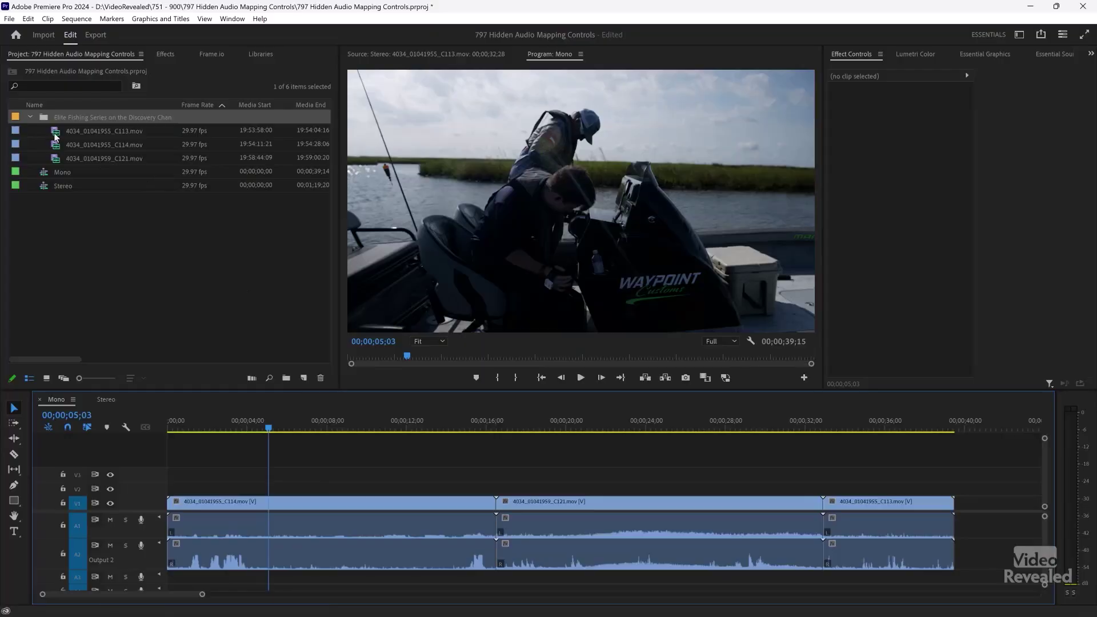
pyautogui.click(57, 131)
pyautogui.keyDown('shift'); pyautogui.click(57, 160); pyautogui.keyUp('shift')
pyautogui.rightClick(59, 161)
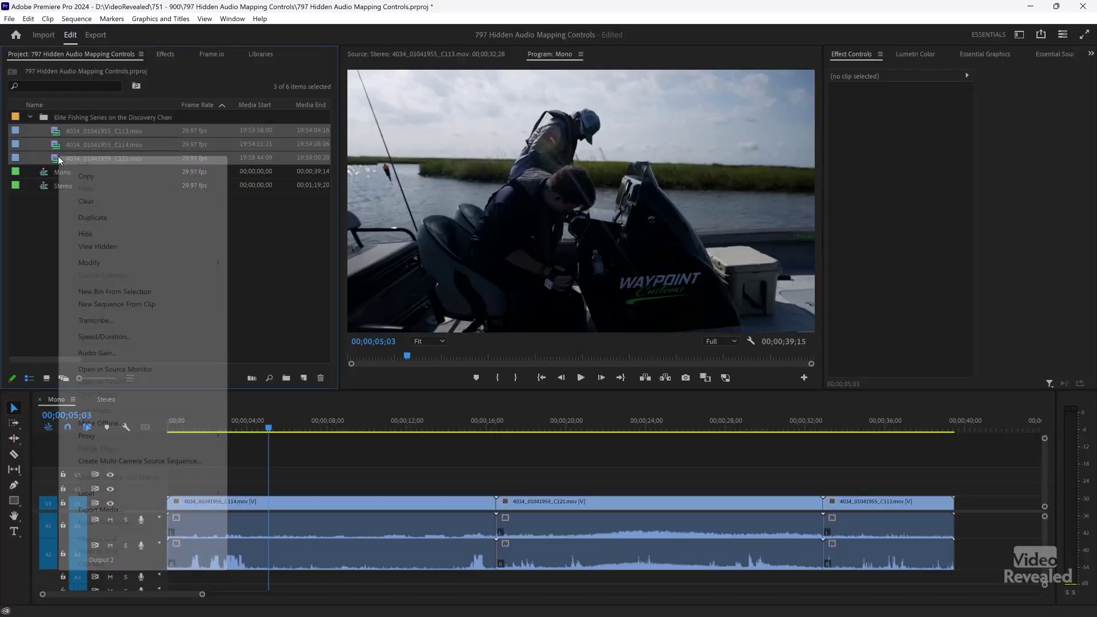
pyautogui.moveTo(149, 266)
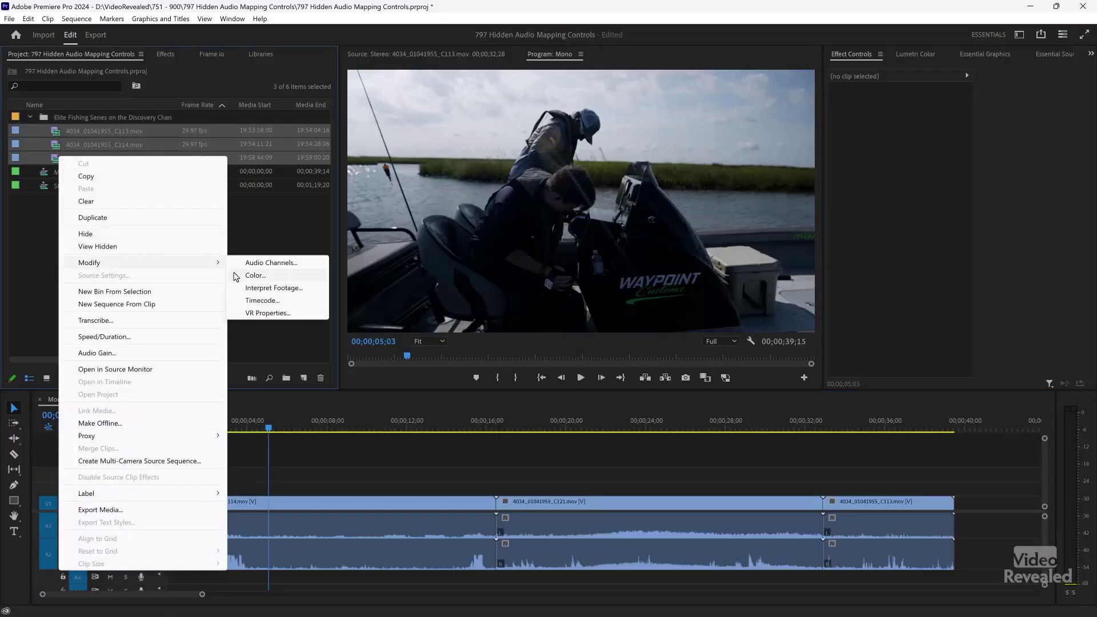
pyautogui.click(271, 263)
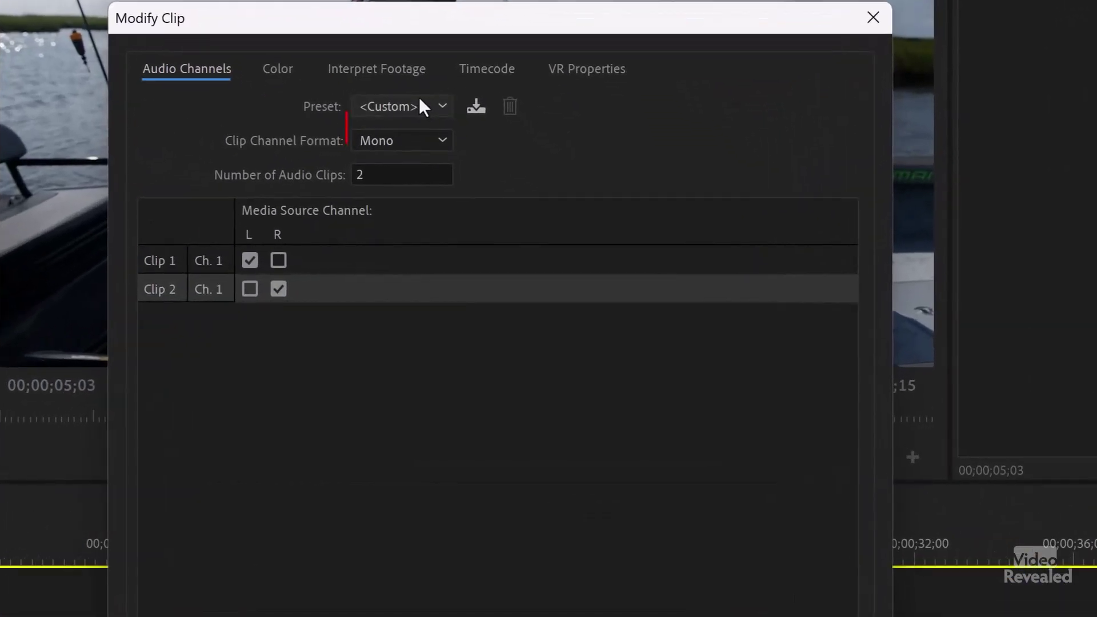
pyautogui.click(526, 202)
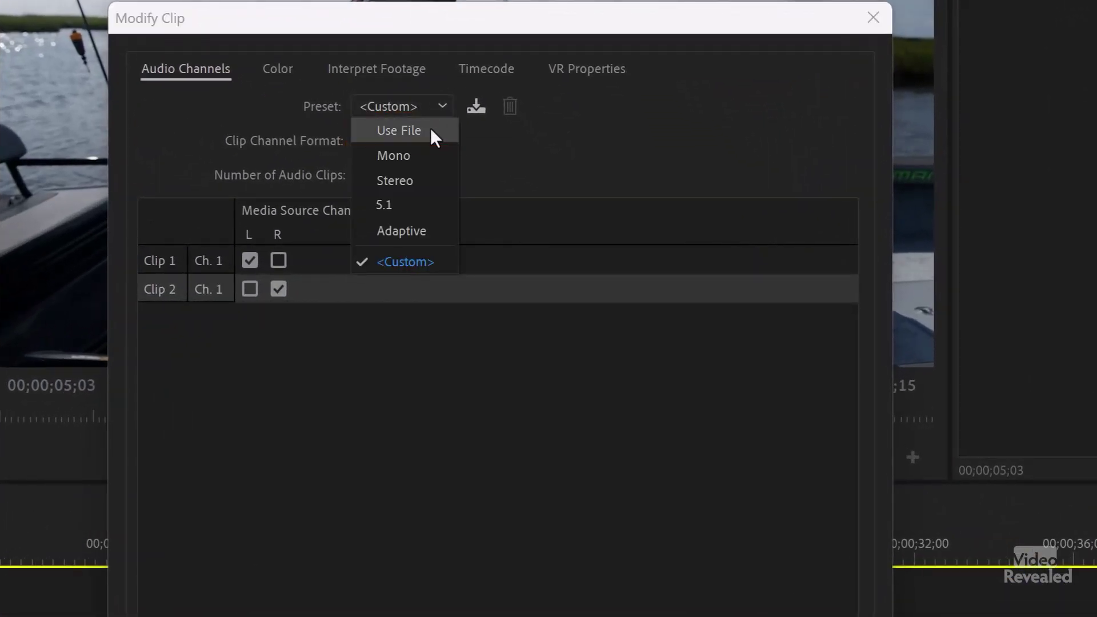
pyautogui.click(432, 132)
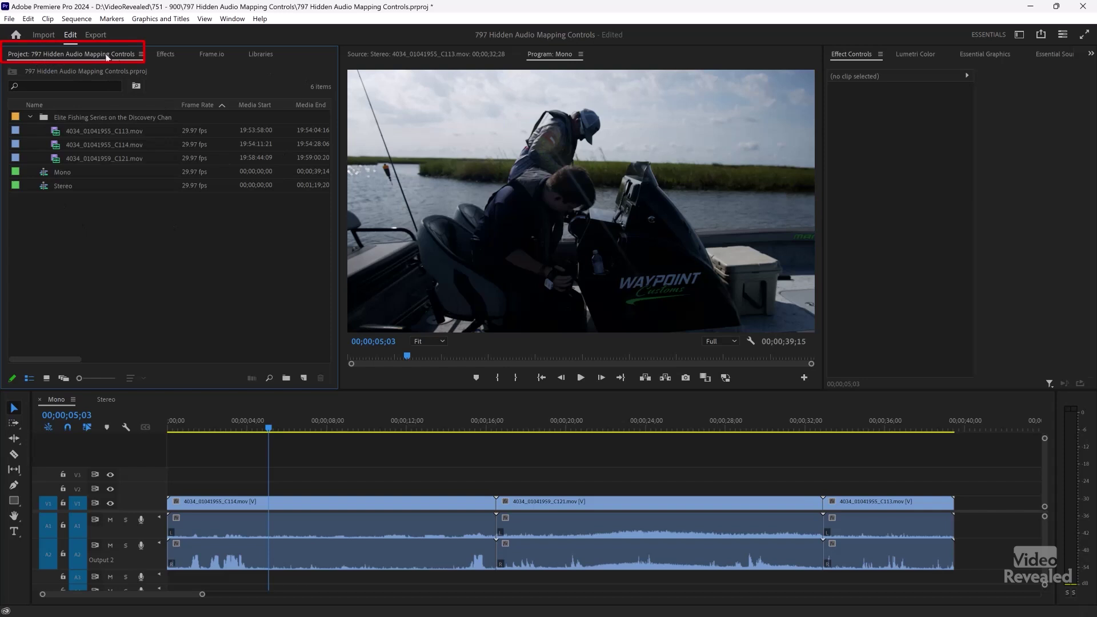
# Maximize the Project panel, move Audio Info beside Name, widen it, and restore the panel
pyautogui.doubleClick(68, 55)
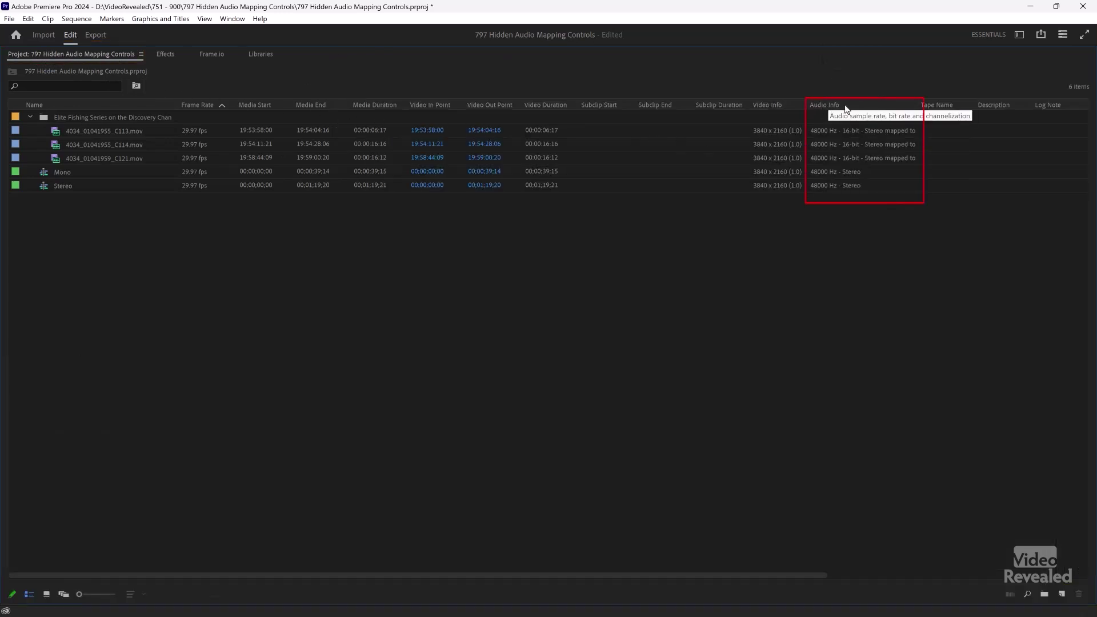
pyautogui.moveTo(215, 111); pyautogui.dragTo(195, 105)
pyautogui.moveTo(293, 105); pyautogui.dragTo(376, 108)
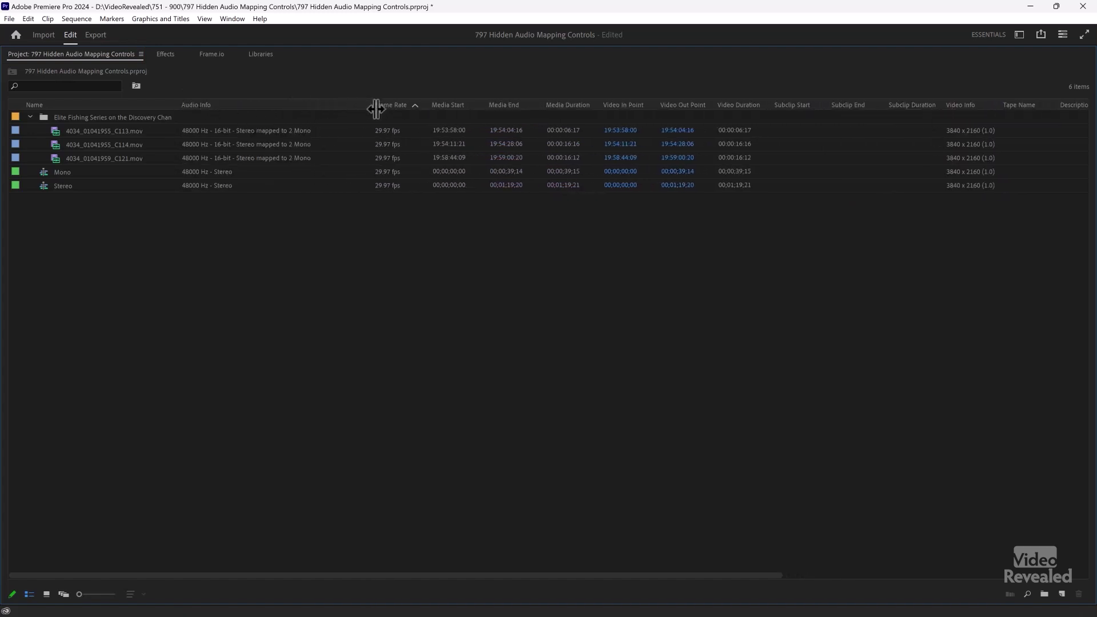
pyautogui.doubleClick(101, 55)
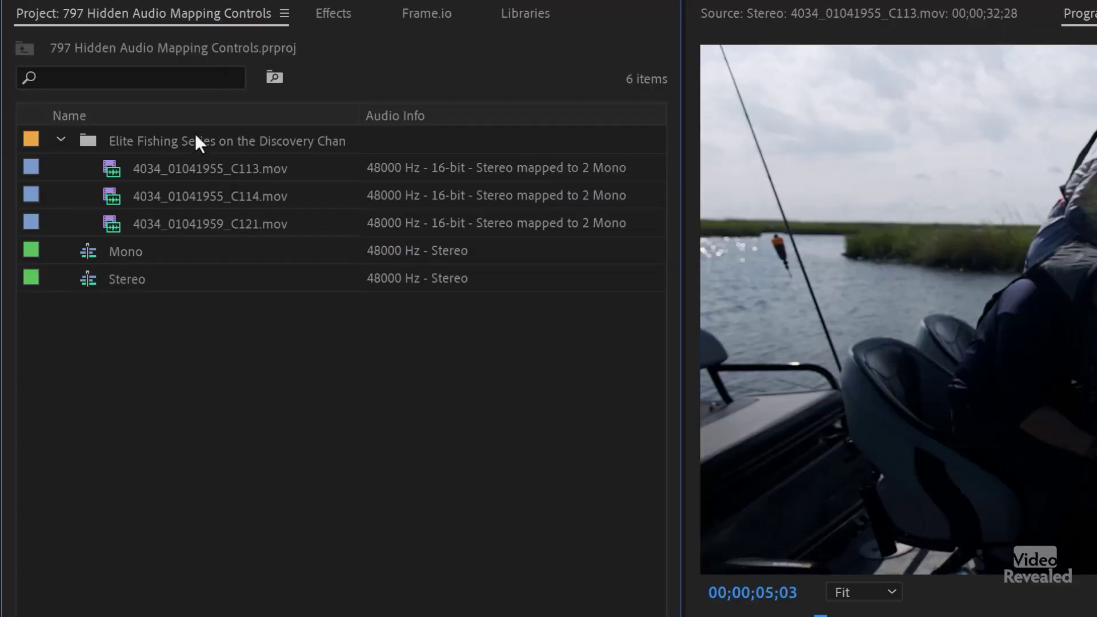
# Reset the C113, C114 and C121 clips' audio channel preset to Use File and confirm
pyautogui.click(208, 171)
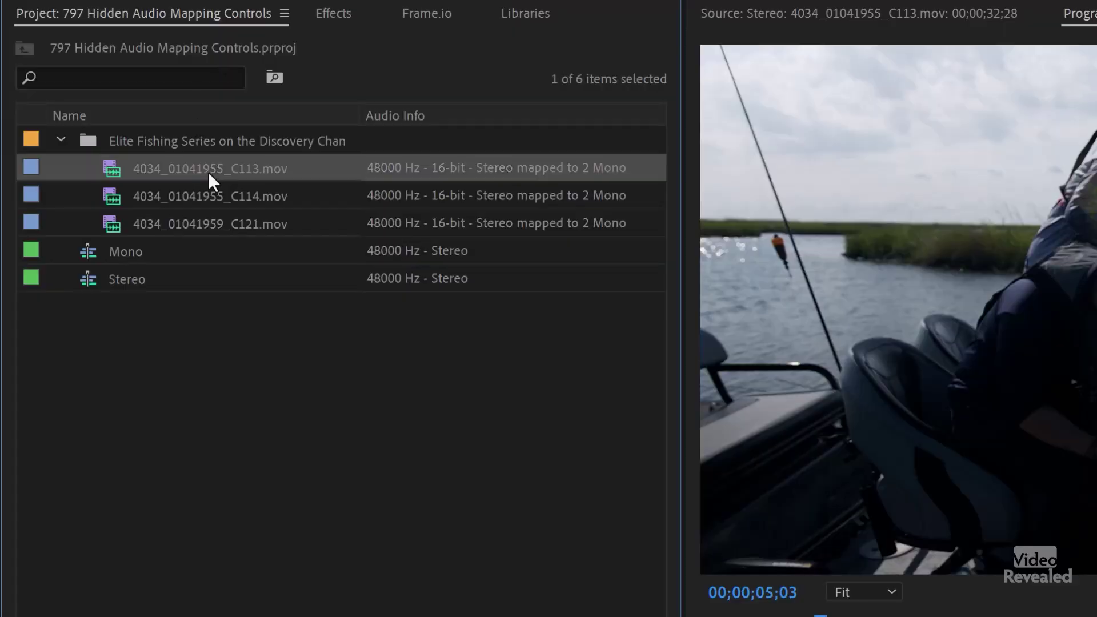
pyautogui.keyDown('shift'); pyautogui.click(219, 216); pyautogui.keyUp('shift')
pyautogui.rightClick(223, 221)
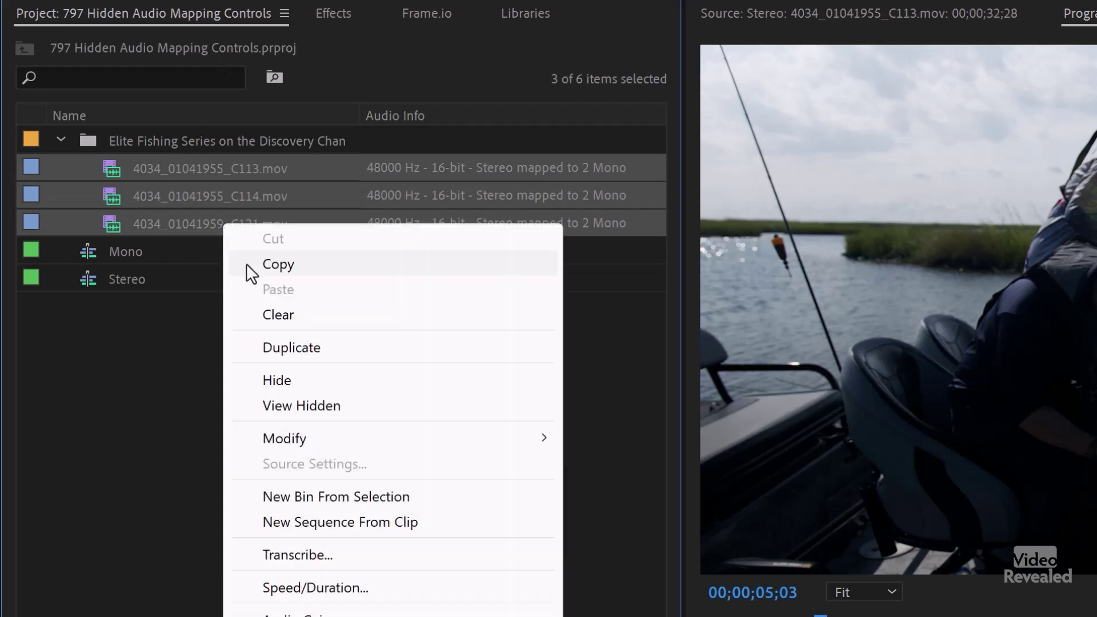
pyautogui.moveTo(367, 431)
pyautogui.click(626, 443)
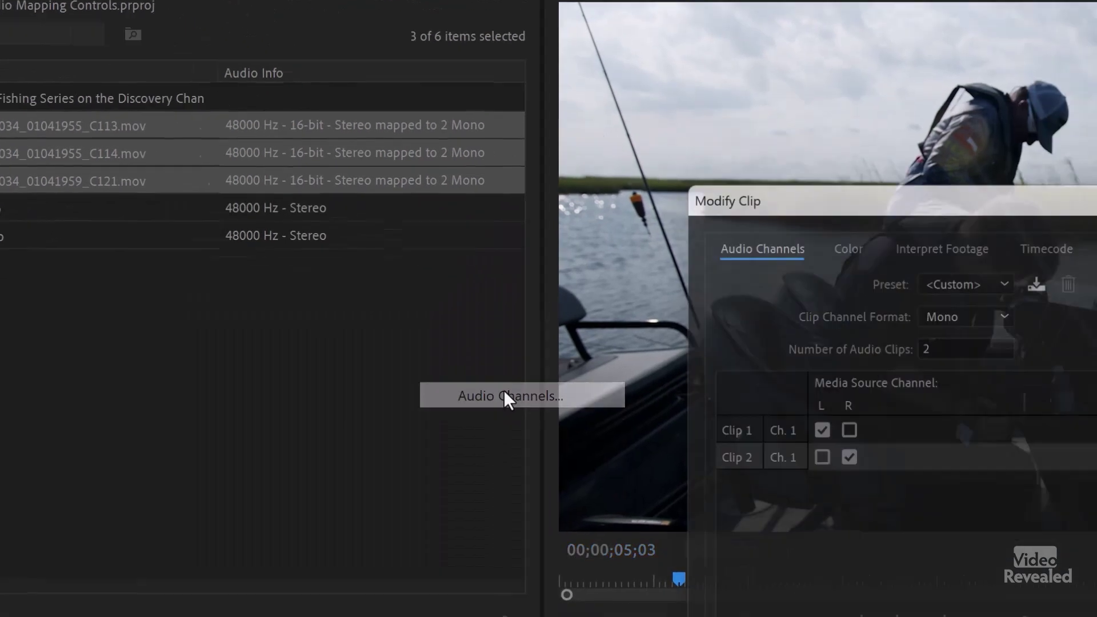
pyautogui.click(1096, 313)
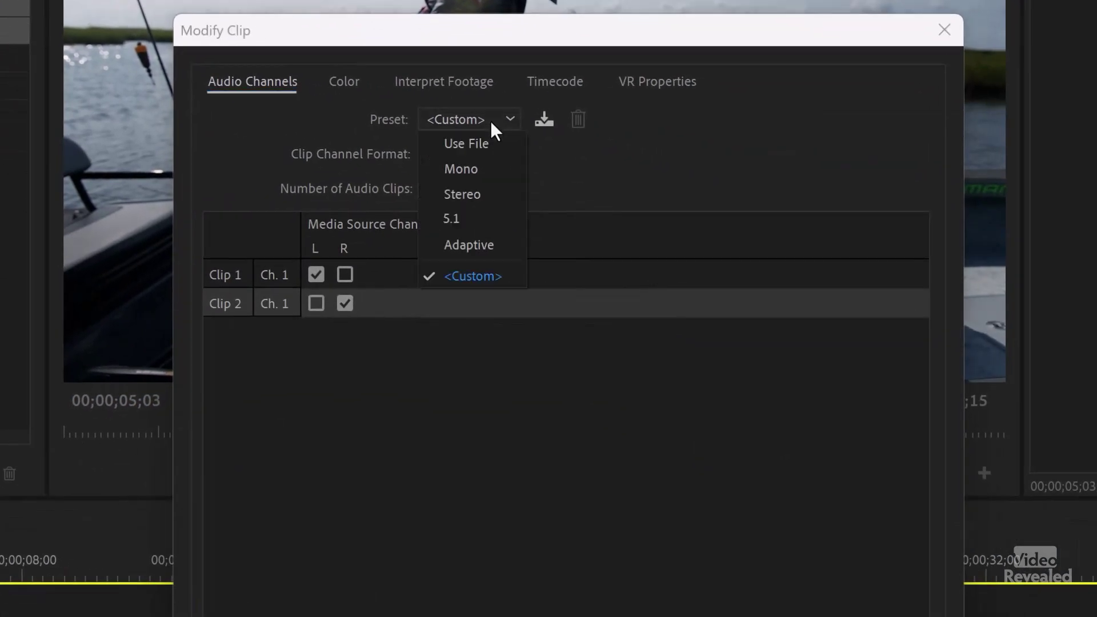
pyautogui.click(495, 143)
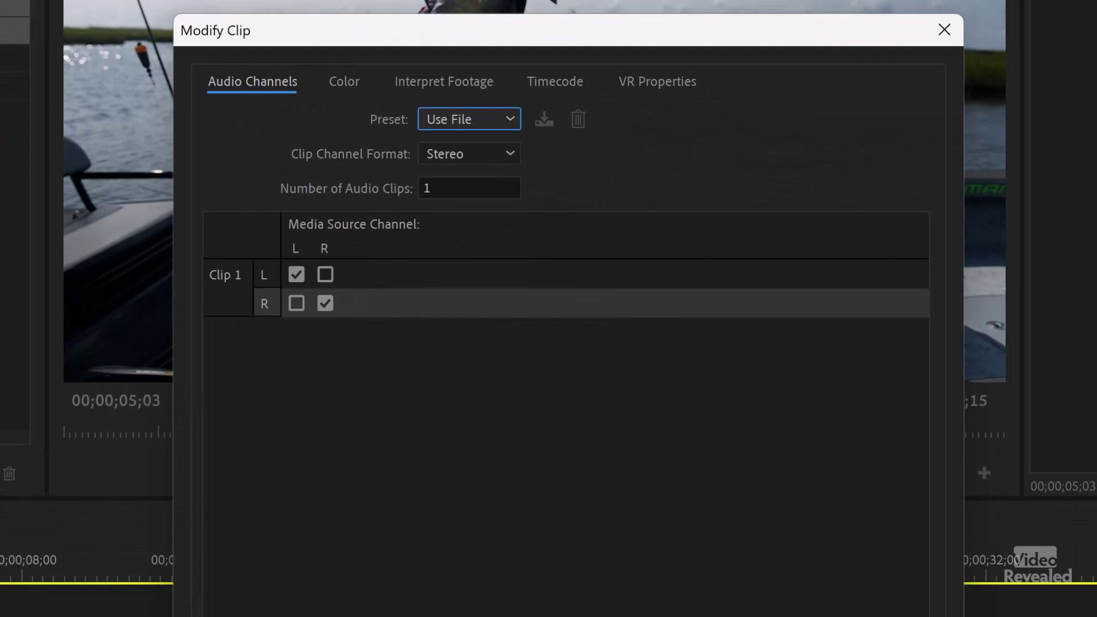
pyautogui.click(668, 464)
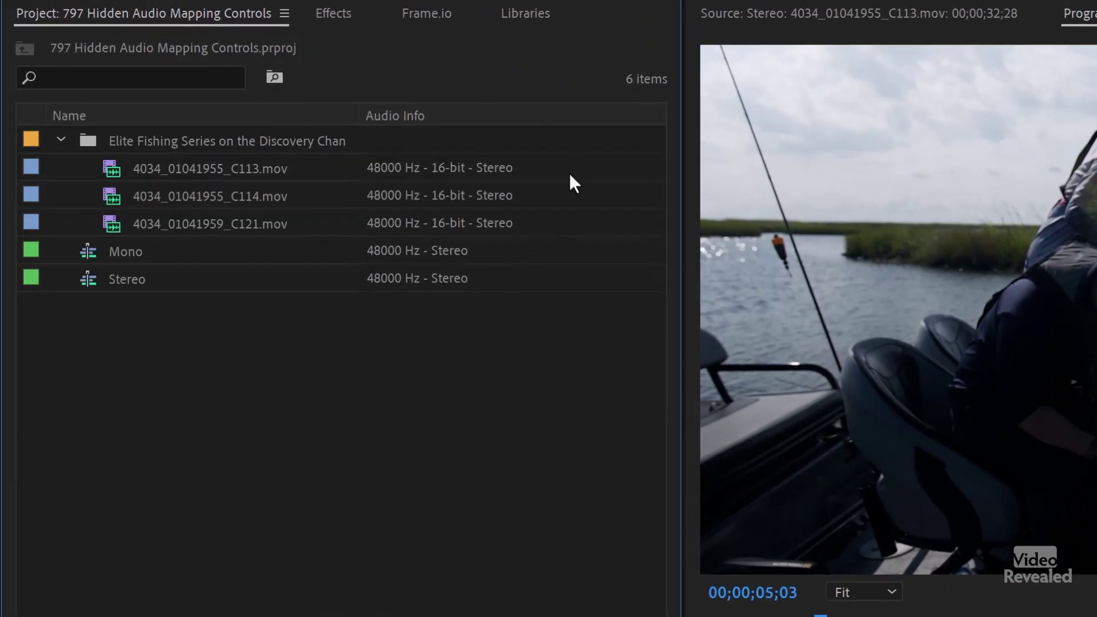